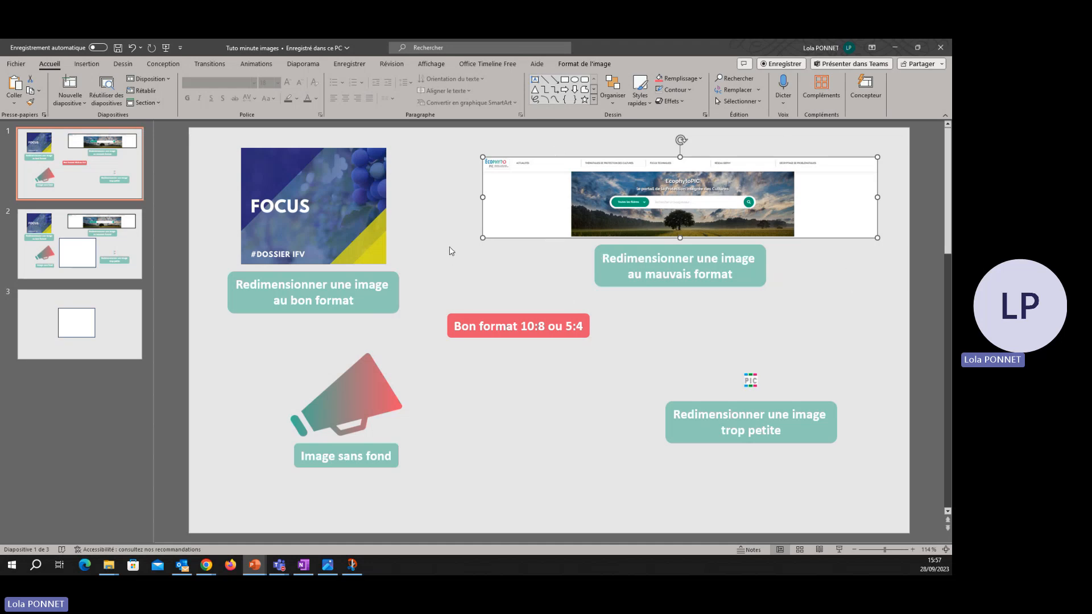
- Check the height and width of the white rectangle on slide 3
{"action": "left_click", "coordinate": [428, 197]}
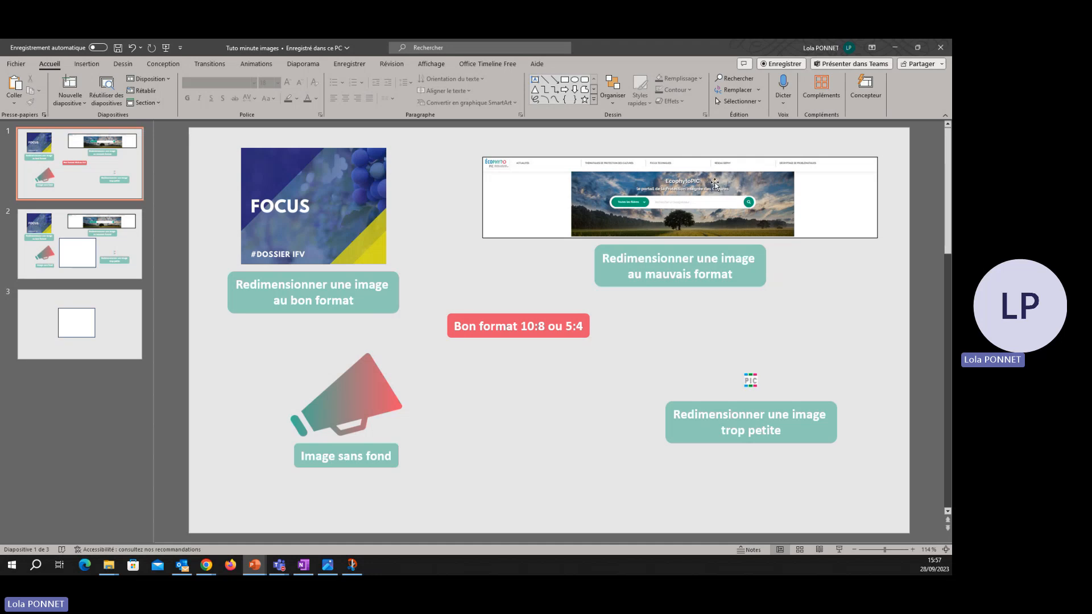
{"action": "left_click", "coordinate": [661, 198]}
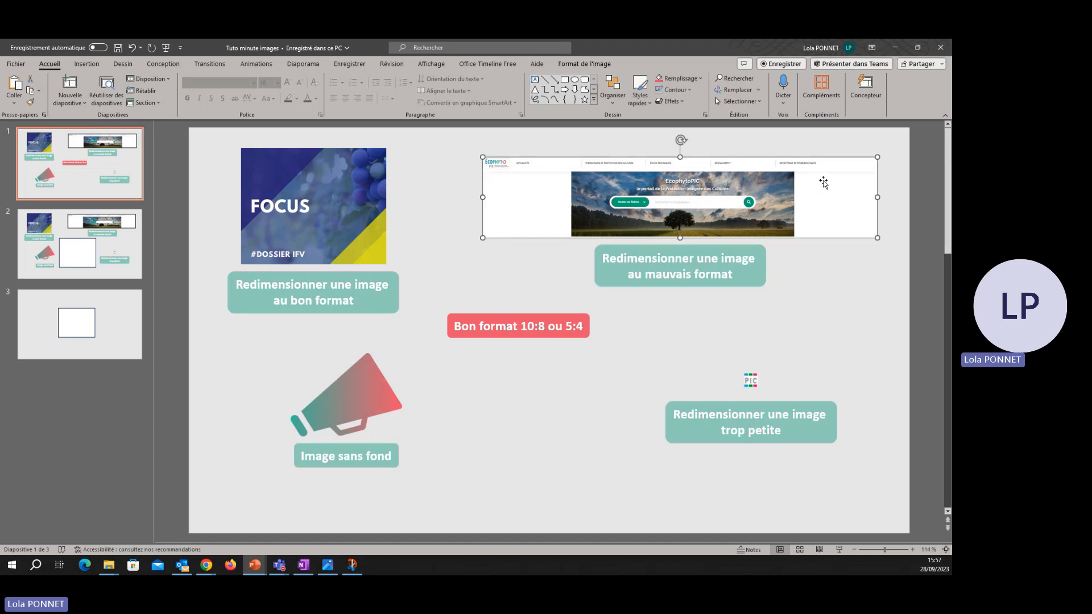
{"action": "left_click", "coordinate": [63, 317]}
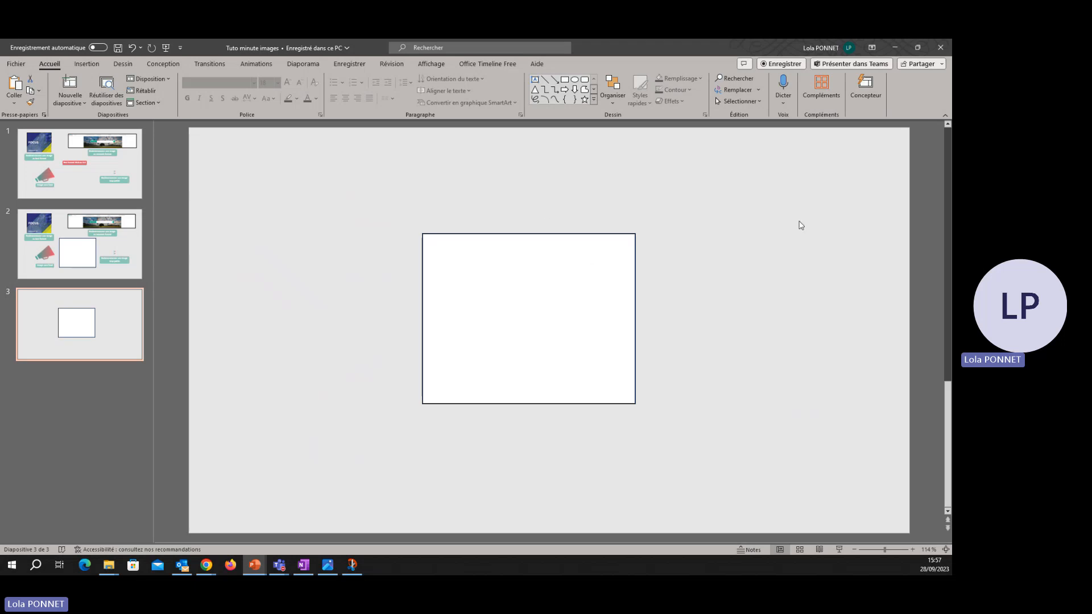
{"action": "left_click", "coordinate": [454, 289]}
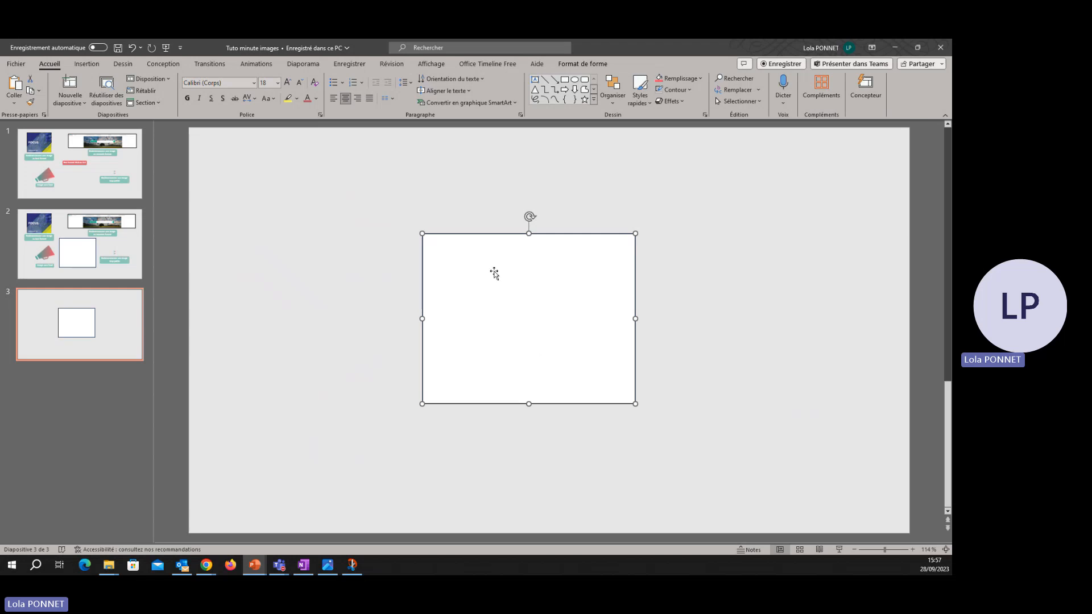
{"action": "left_click", "coordinate": [582, 63]}
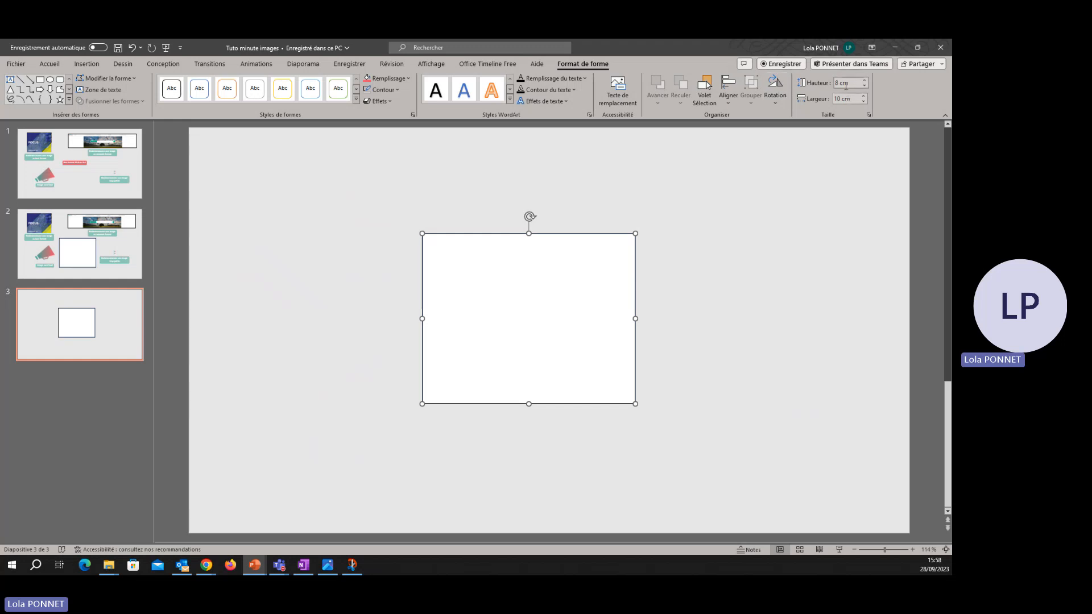
{"action": "left_click", "coordinate": [846, 101]}
{"action": "left_click", "coordinate": [847, 83]}
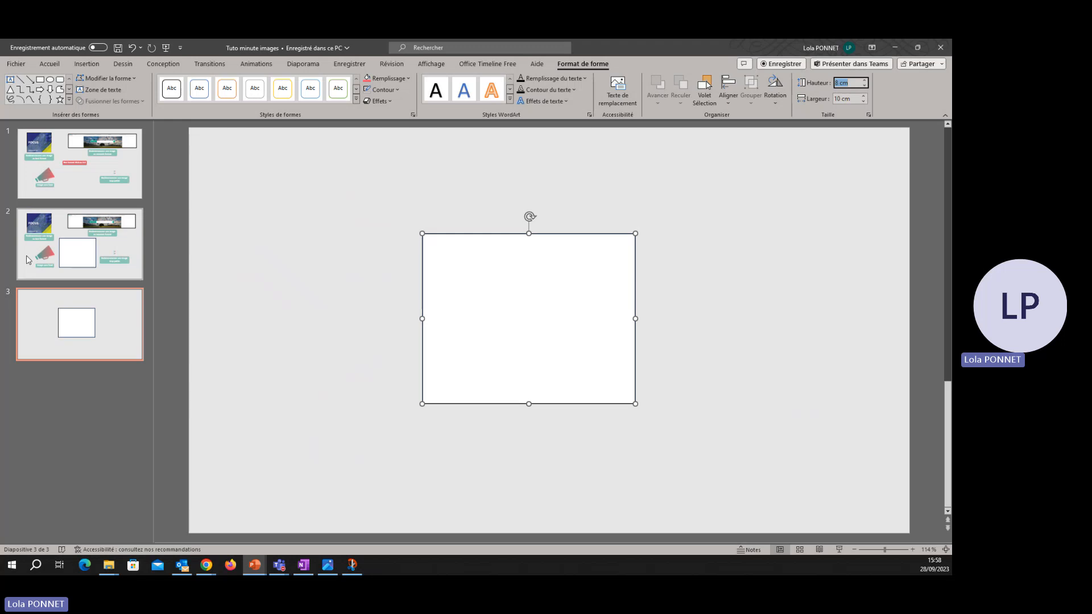
- Copy the EcophytoPIC banner image from slide 1 onto slide 3
{"action": "left_click", "coordinate": [72, 195]}
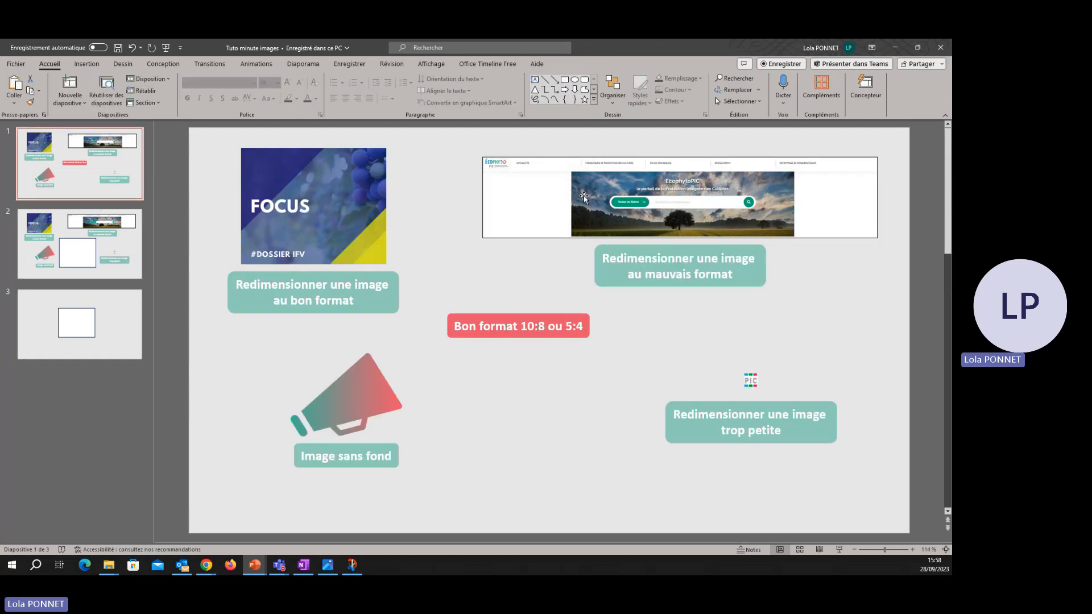
{"action": "left_click", "coordinate": [583, 195]}
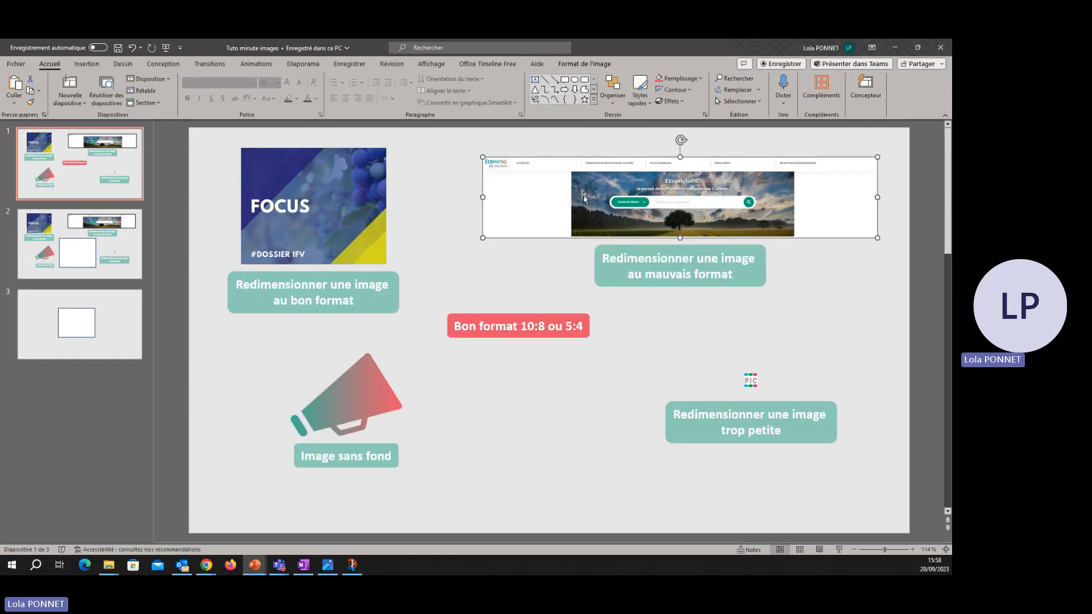
{"action": "left_click", "coordinate": [122, 325]}
{"action": "key", "text": "ctrl+v"}
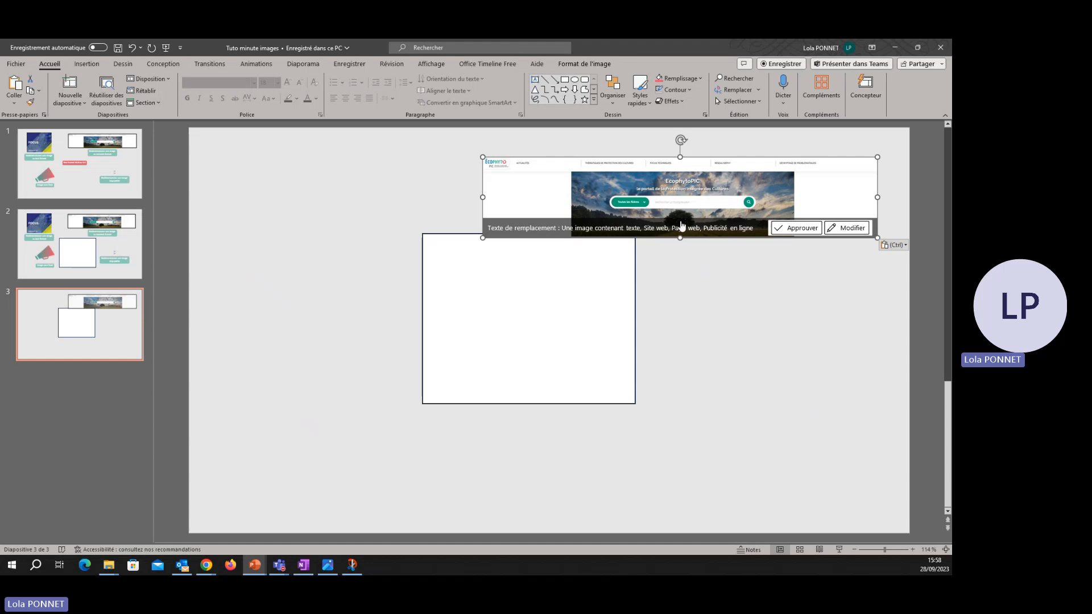
- Scale the banner down to about 9.71 cm wide and place it inside the white rectangle, spanning nearly its full width
{"action": "left_click_drag", "start_coordinate": [877, 157], "coordinate": [647, 234]}
{"action": "left_click_drag", "start_coordinate": [569, 227], "coordinate": [531, 319]}
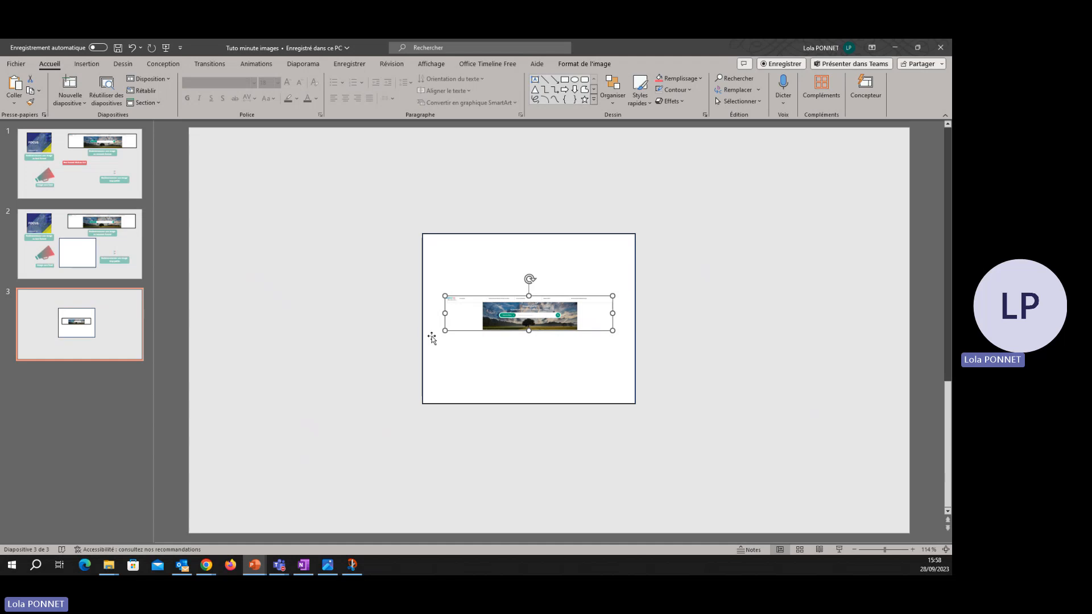
{"action": "mouse_move", "coordinate": [612, 296]}
{"action": "left_mouse_down"}
{"action": "mouse_move", "coordinate": [622, 290]}
{"action": "mouse_move", "coordinate": [612, 290]}
{"action": "left_mouse_up"}
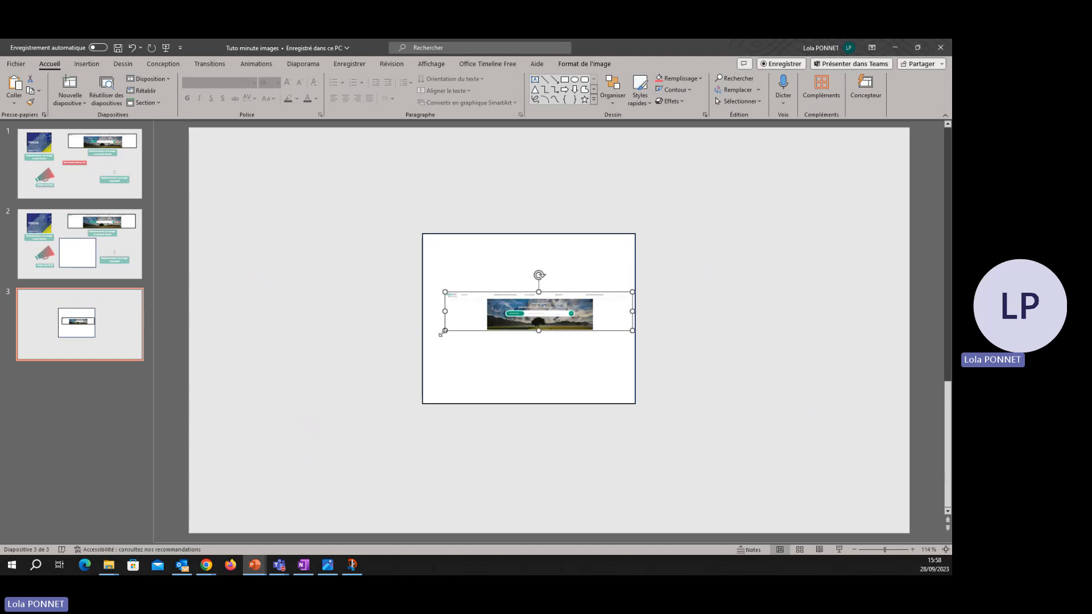
{"action": "left_click_drag", "start_coordinate": [444, 333], "coordinate": [440, 335]}
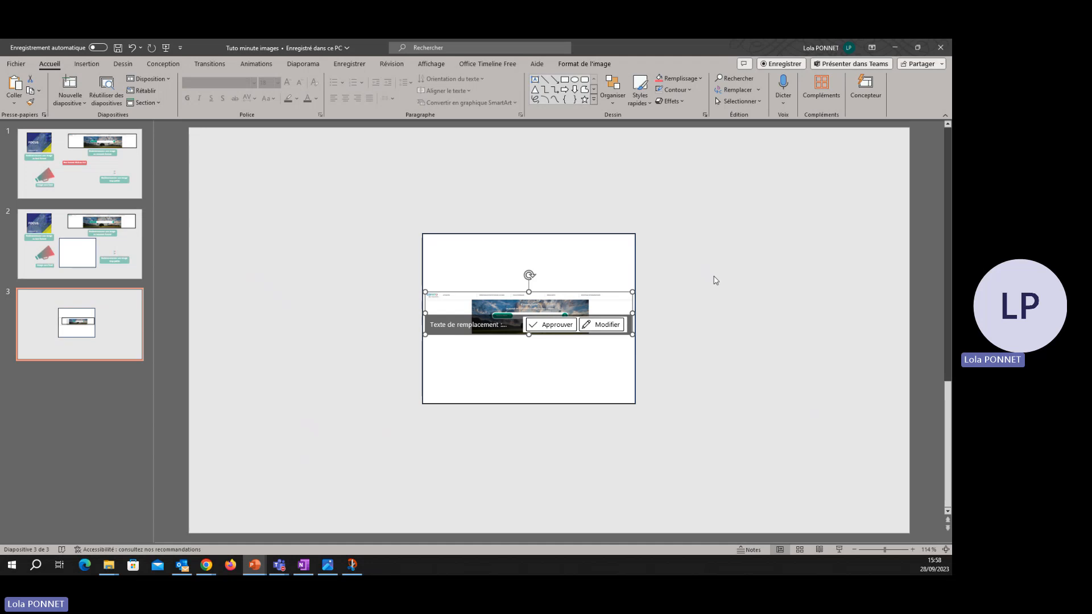
{"action": "left_click", "coordinate": [714, 280]}
{"action": "left_click", "coordinate": [609, 263]}
{"action": "key", "text": "ctrl+a"}
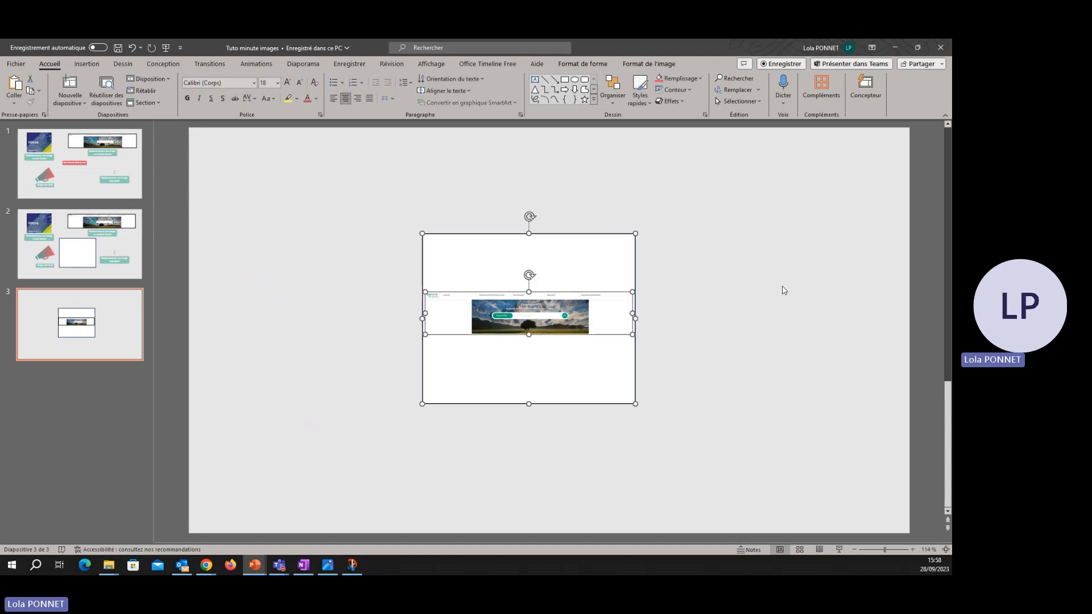
{"action": "left_click", "coordinate": [725, 288]}
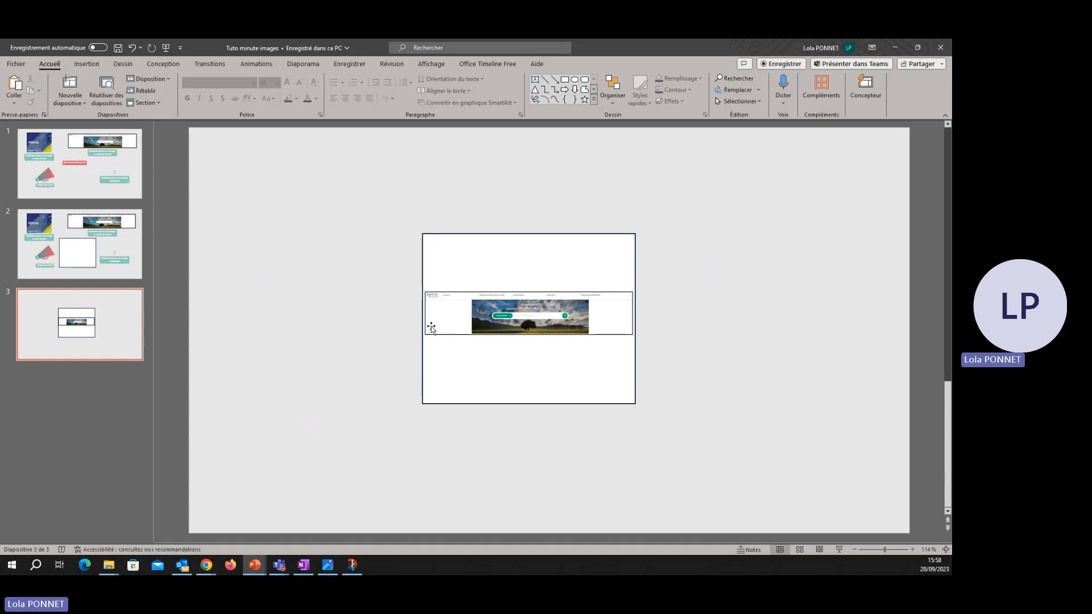
- Remove the border from the banner image on slide 3
{"action": "left_click", "coordinate": [567, 312]}
{"action": "left_click", "coordinate": [584, 64]}
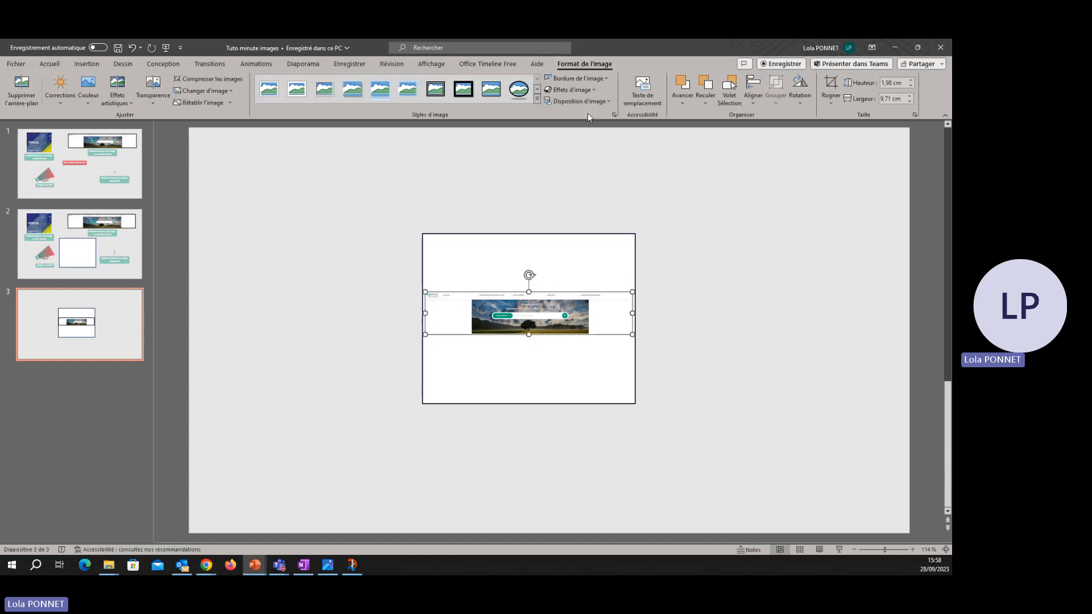
{"action": "left_click", "coordinate": [677, 307]}
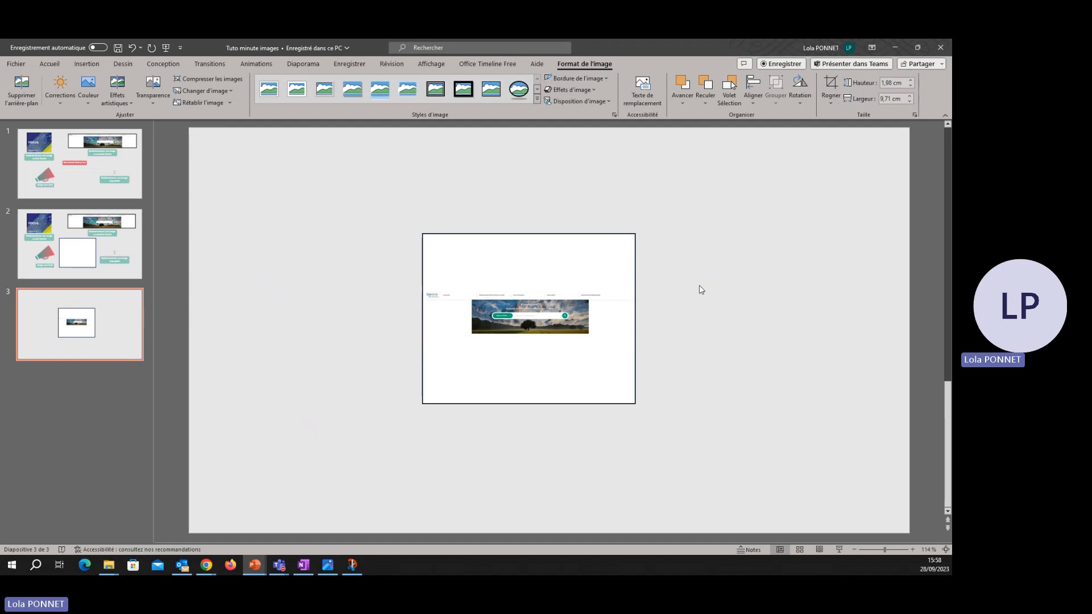
- Group the banner image with the white rectangle behind it
{"action": "left_click", "coordinate": [582, 262]}
{"action": "left_click", "coordinate": [572, 315], "text": "shift"}
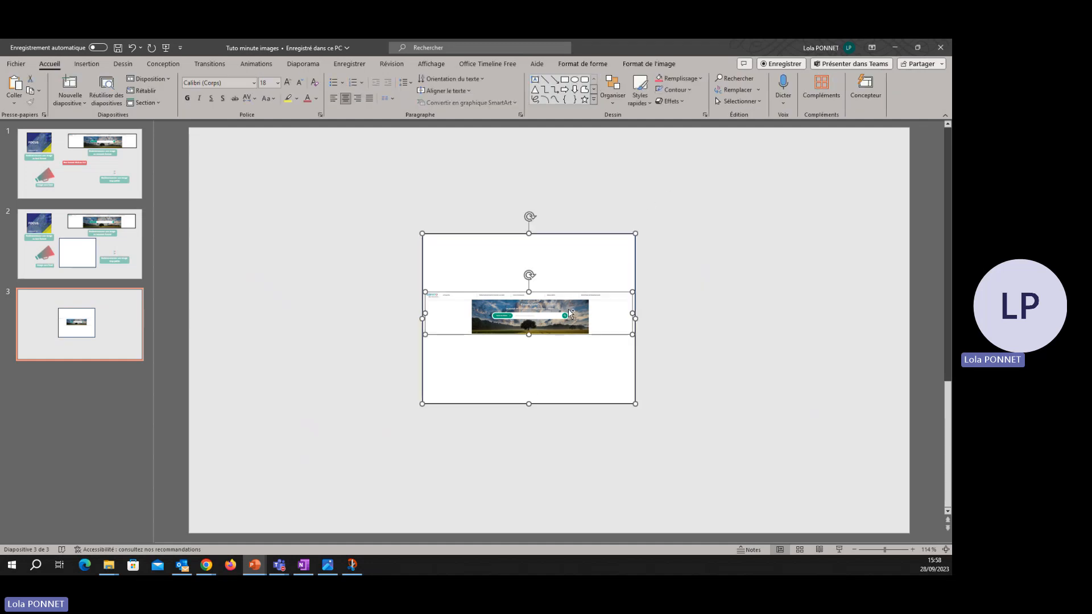
{"action": "left_click", "coordinate": [666, 66]}
{"action": "left_click", "coordinate": [776, 91]}
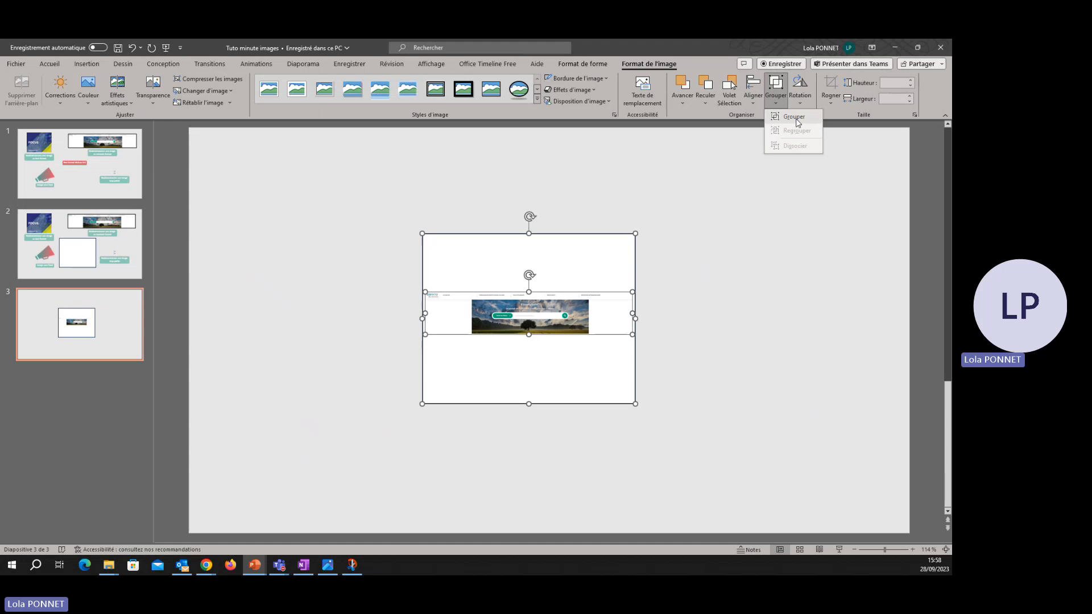
{"action": "left_click", "coordinate": [796, 119]}
- Save the grouped banner and rectangle as a PNG picture named Image7 in the Vidéo Images folder
{"action": "right_click", "coordinate": [529, 254]}
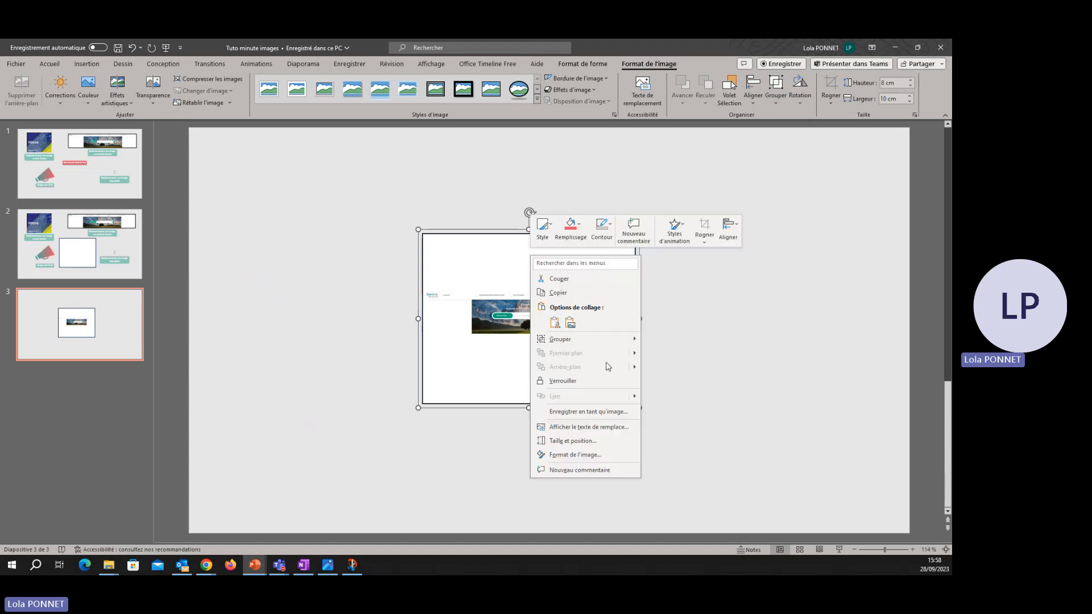
{"action": "left_click", "coordinate": [588, 411]}
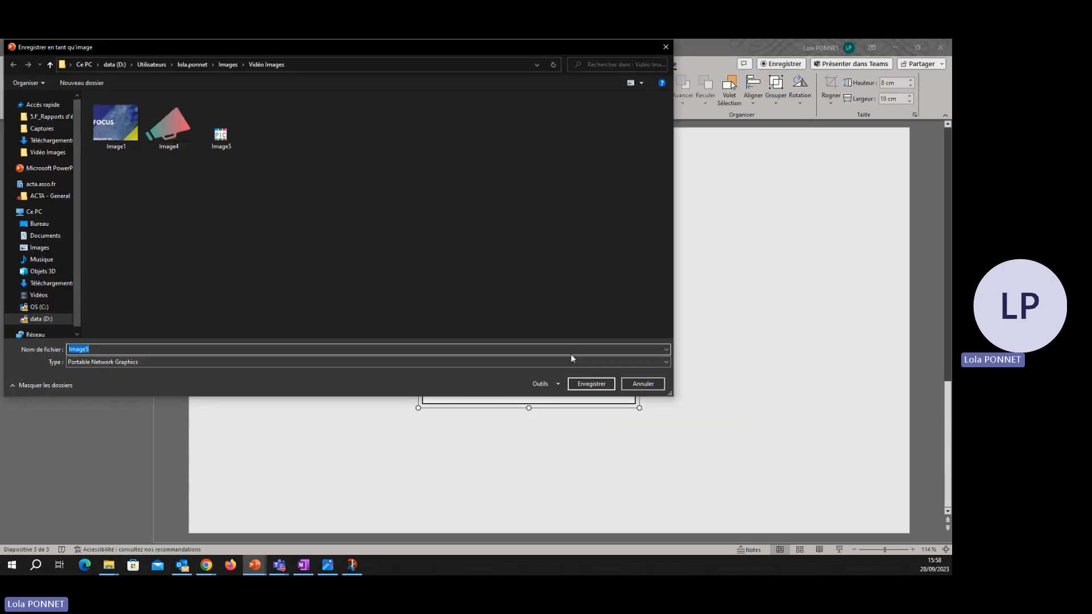
{"action": "left_click", "coordinate": [575, 383]}
{"action": "left_click", "coordinate": [532, 301]}
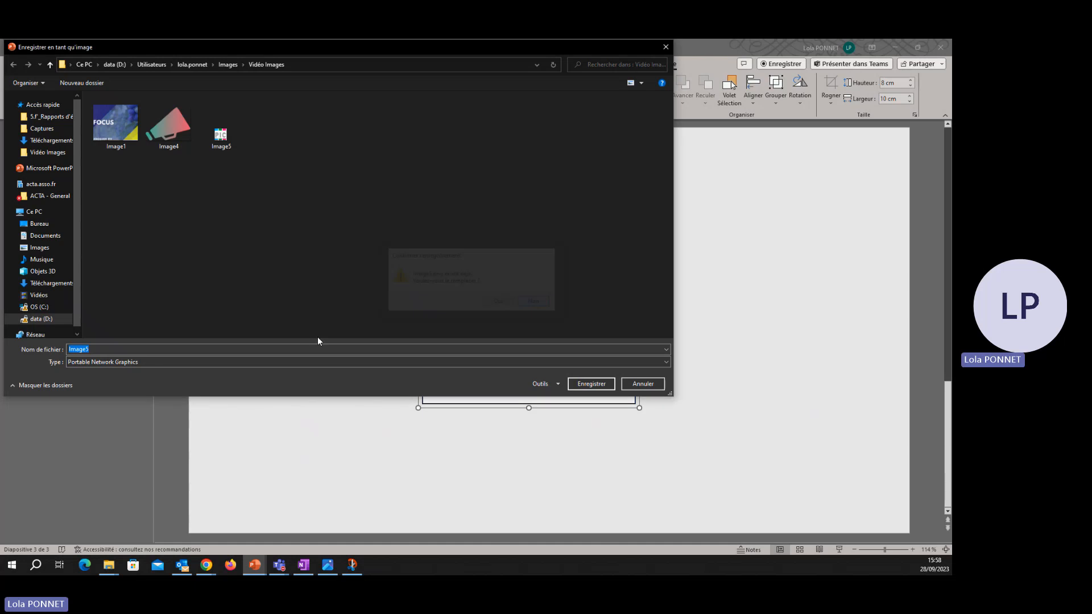
{"action": "left_click", "coordinate": [197, 348]}
{"action": "key", "text": "BackSpace"}
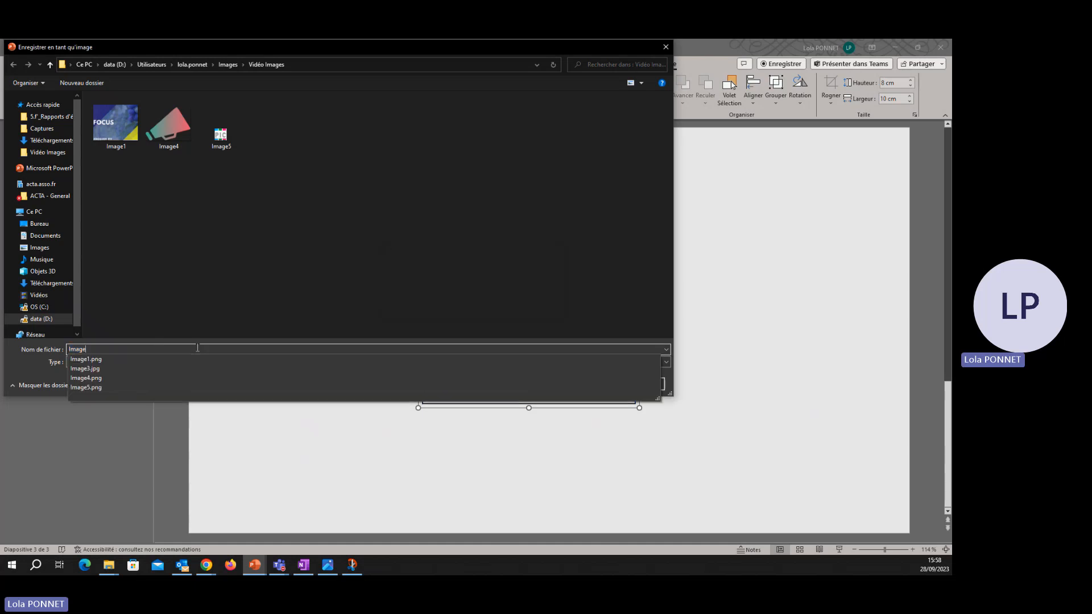
{"action": "type", "text": "6"}
{"action": "key", "text": "Return"}
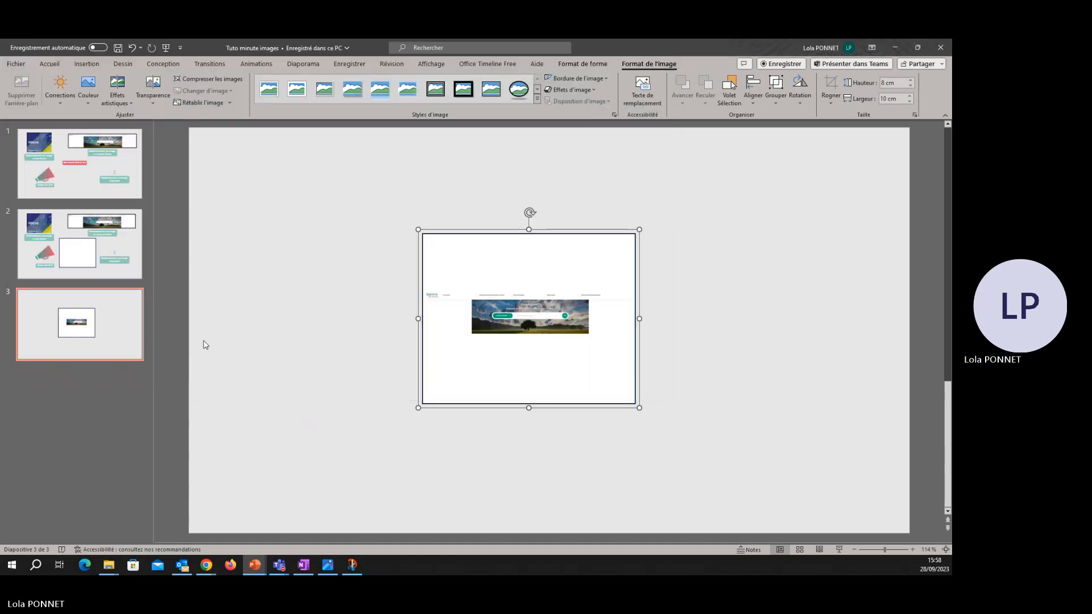
- Switch to the Vidéo Images folder in File Explorer and open Image7 in the Photos app
{"action": "mouse_move", "coordinate": [107, 571]}
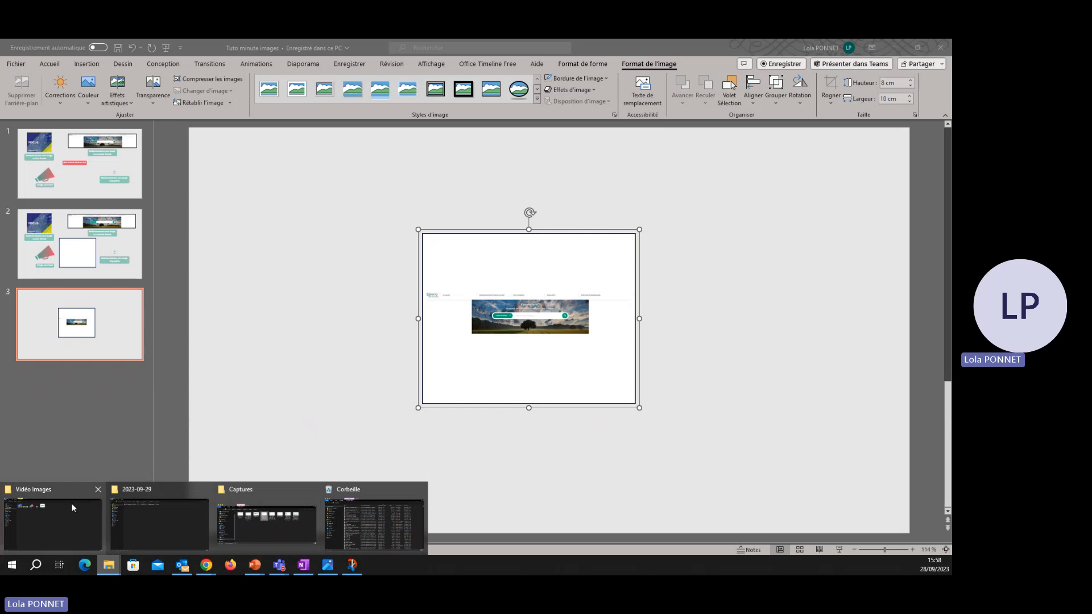
{"action": "left_click", "coordinate": [48, 519]}
{"action": "left_click", "coordinate": [375, 123]}
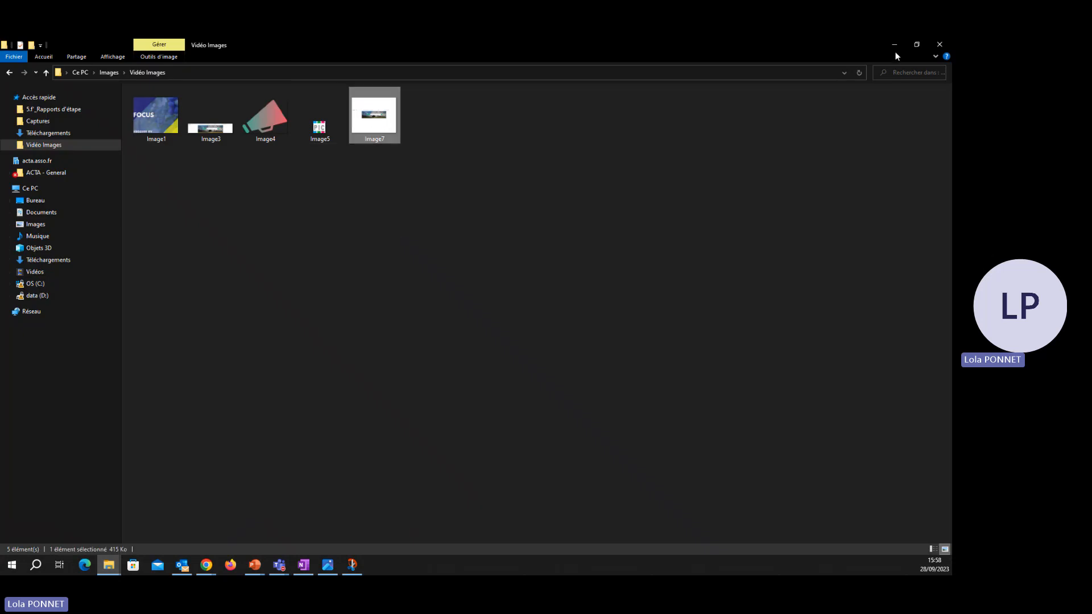
{"action": "left_click", "coordinate": [894, 47]}
{"action": "left_click_drag", "start_coordinate": [373, 146], "coordinate": [574, 40]}
- Crop Image7.png at a 5:4 ratio to 1261 x 1009, trimming off the dark outline, and save over the original file
{"action": "left_click", "coordinate": [415, 52]}
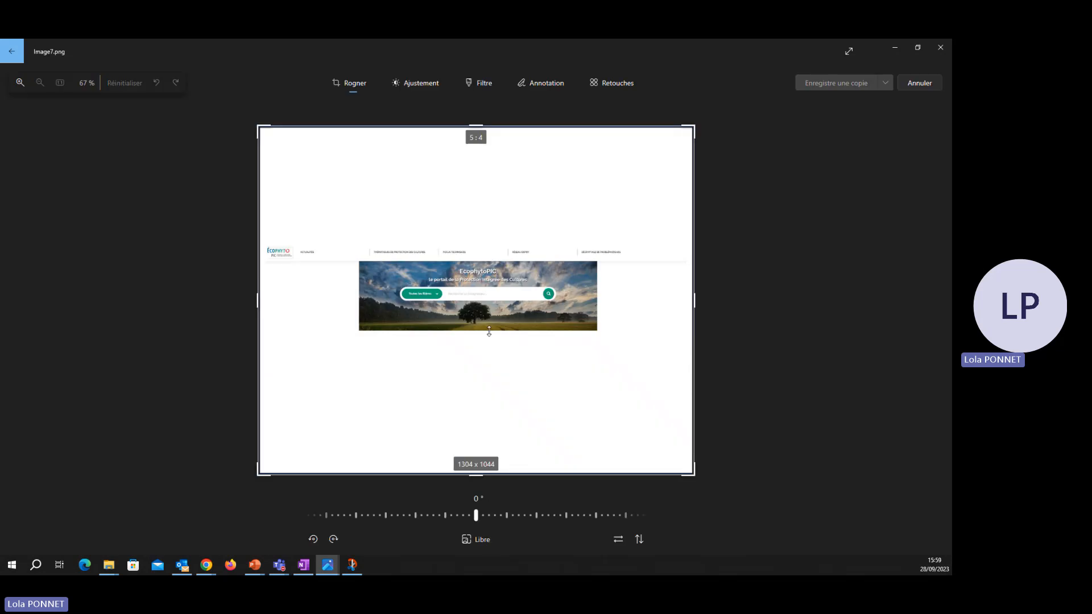
{"action": "left_click", "coordinate": [479, 539]}
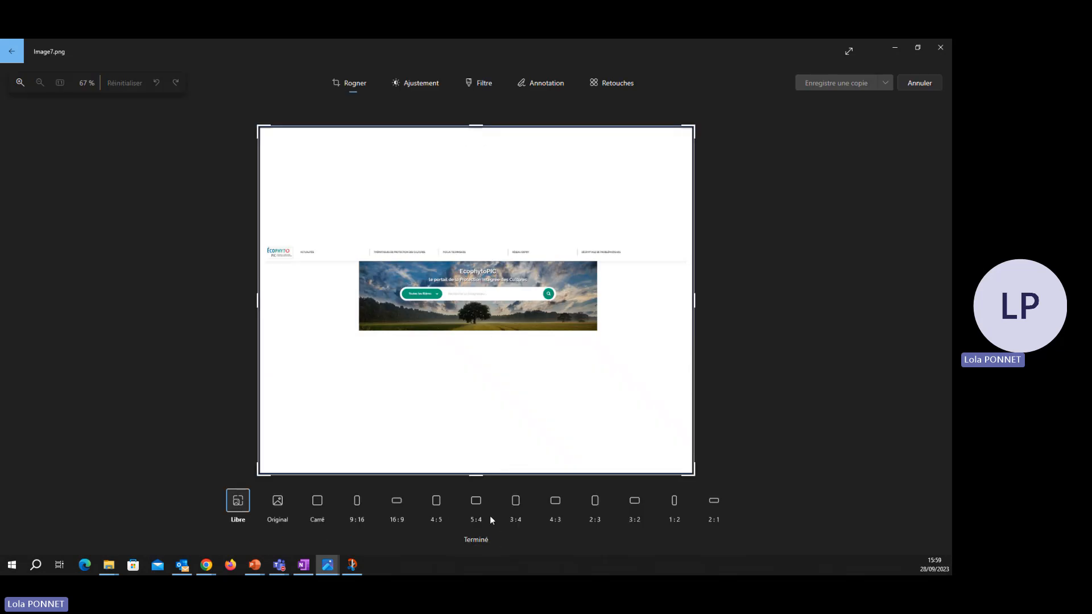
{"action": "left_click", "coordinate": [476, 504]}
{"action": "left_click_drag", "start_coordinate": [694, 474], "coordinate": [685, 467]}
{"action": "left_click_drag", "start_coordinate": [262, 129], "coordinate": [271, 136]}
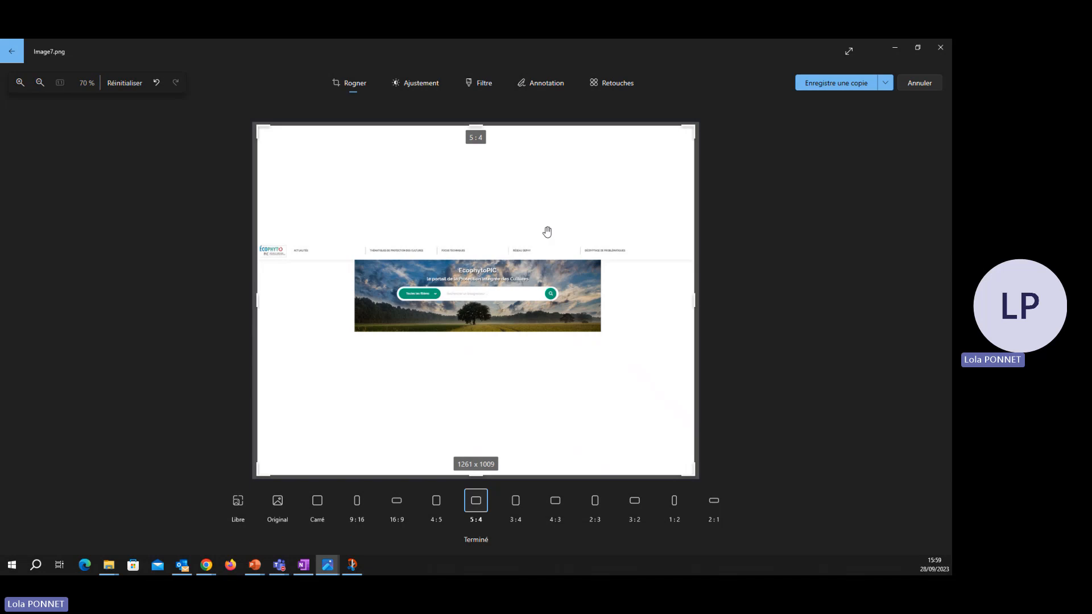
{"action": "left_click", "coordinate": [891, 83]}
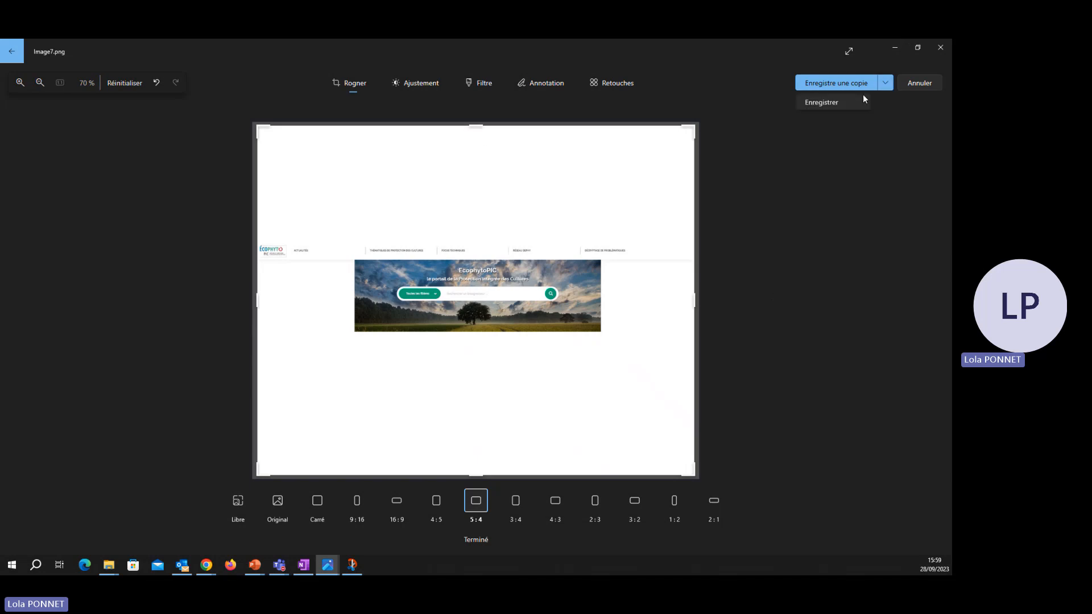
{"action": "left_click", "coordinate": [853, 97]}
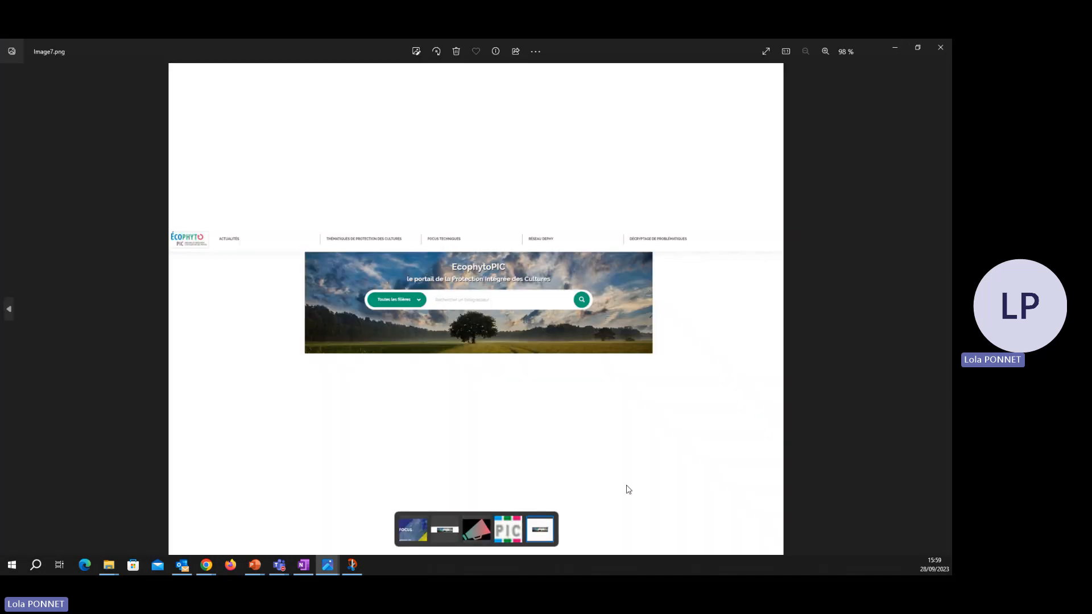
- Try a 5:4 crop on the original banner Image3.jpg, cancel the edit and return to the image folder
{"action": "left_click", "coordinate": [442, 536]}
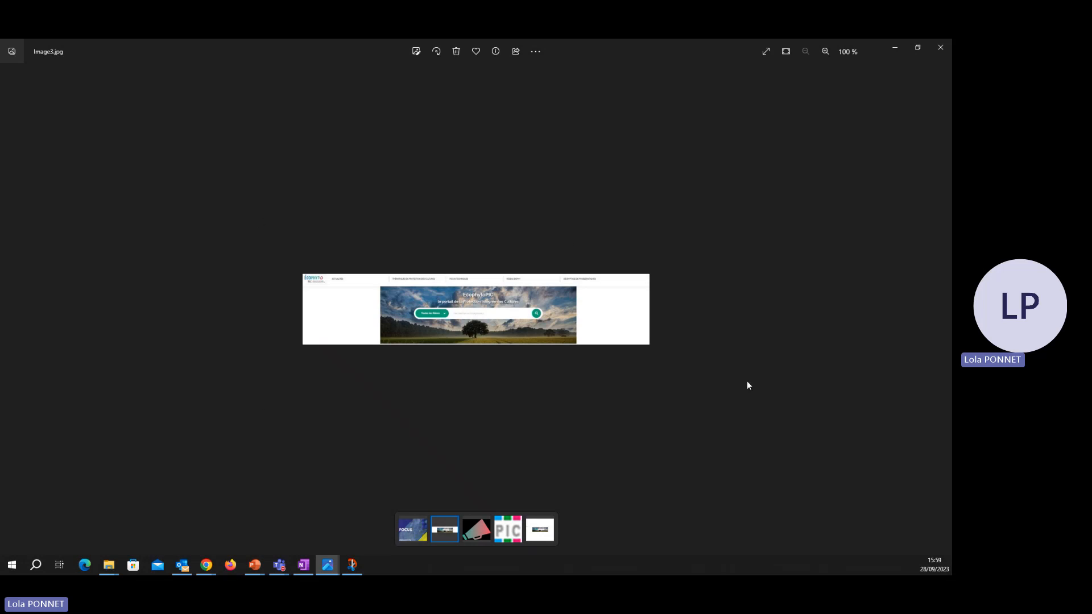
{"action": "left_click", "coordinate": [415, 52]}
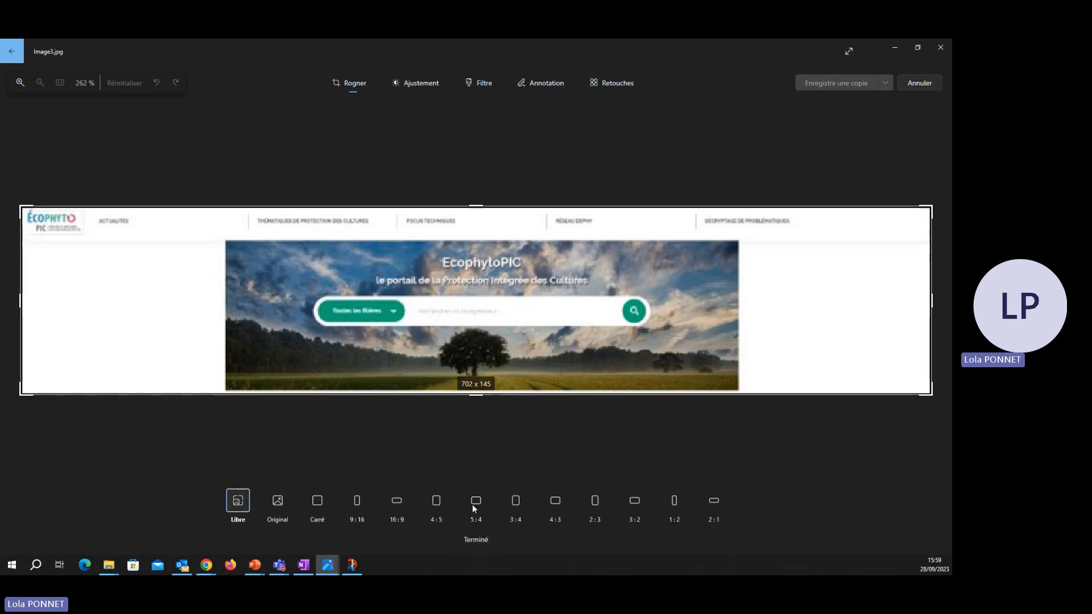
{"action": "left_click", "coordinate": [476, 503]}
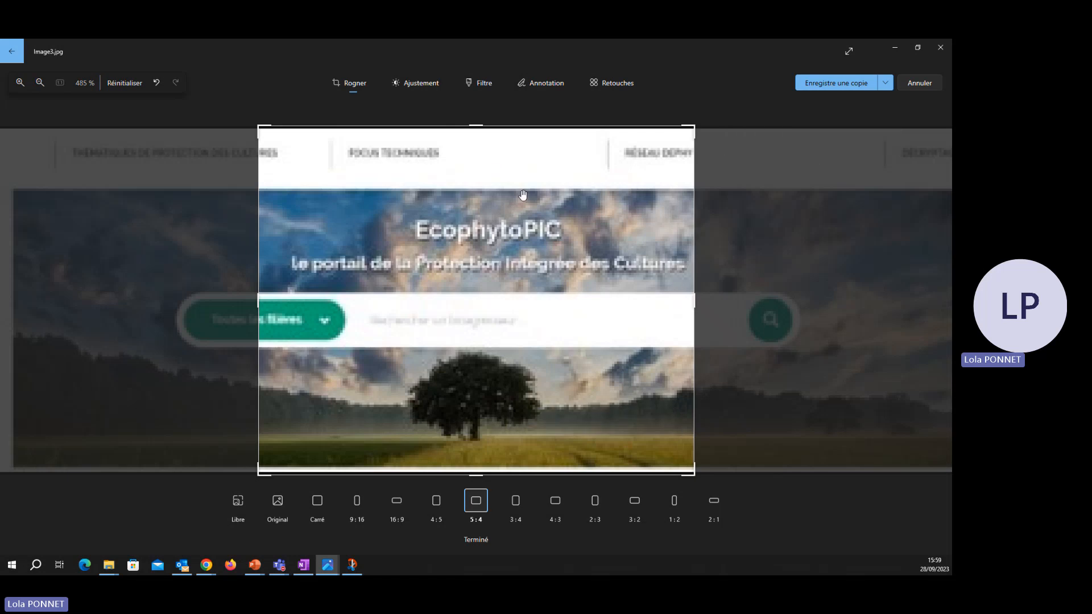
{"action": "left_click", "coordinate": [921, 88]}
{"action": "left_click", "coordinate": [443, 320]}
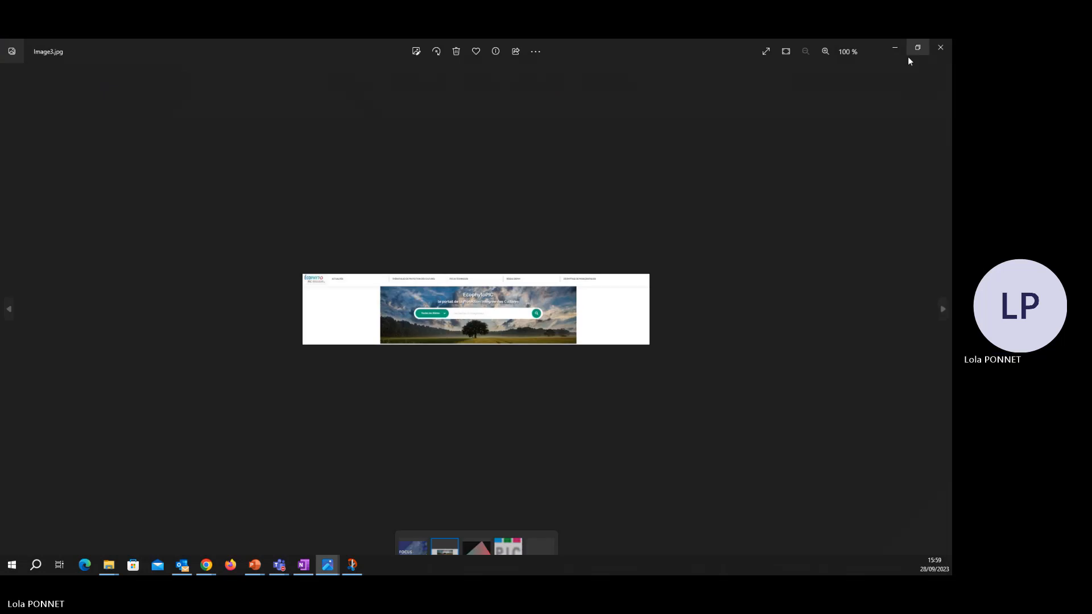
{"action": "left_click", "coordinate": [896, 48]}
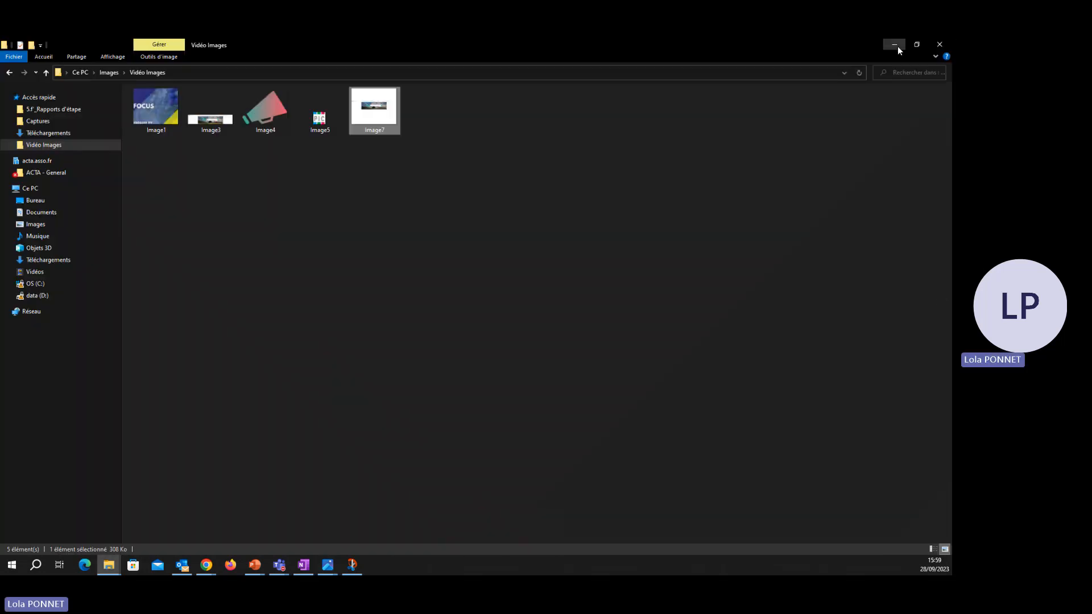
- Return to the PowerPoint presentation and shift the megaphone image on slide 1 slightly upward
{"action": "left_click", "coordinate": [898, 46]}
{"action": "left_click", "coordinate": [789, 270]}
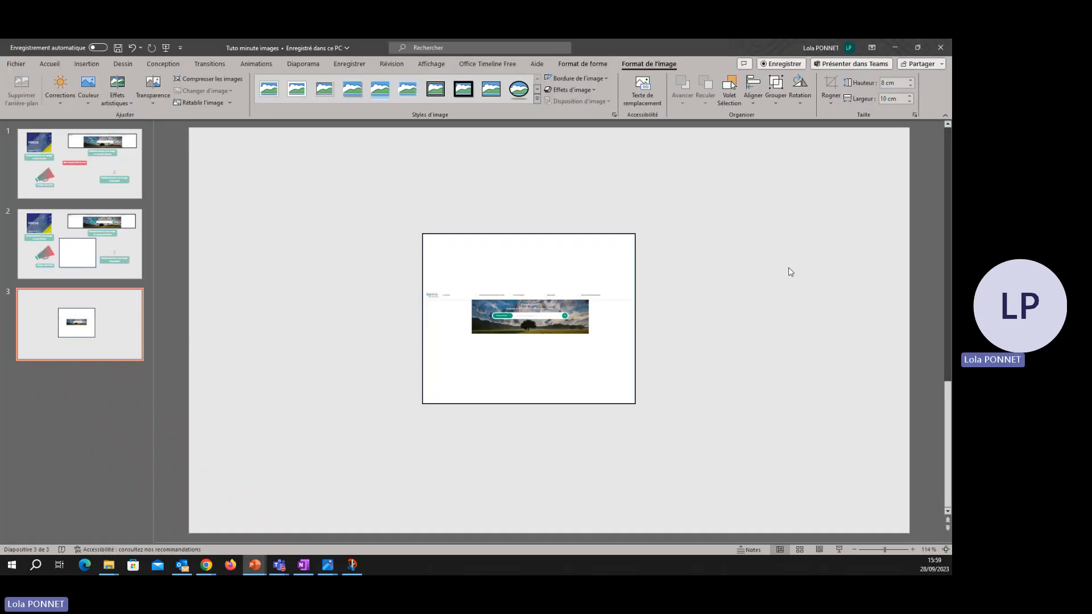
{"action": "left_click", "coordinate": [134, 191]}
{"action": "left_click", "coordinate": [358, 409]}
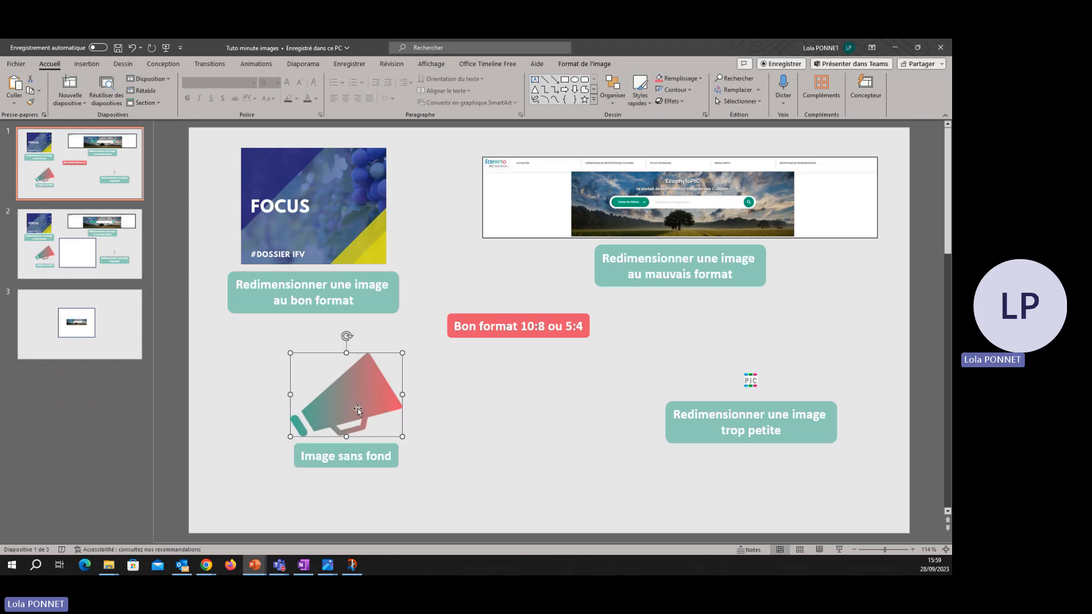
{"action": "left_click_drag", "start_coordinate": [352, 398], "coordinate": [347, 390]}
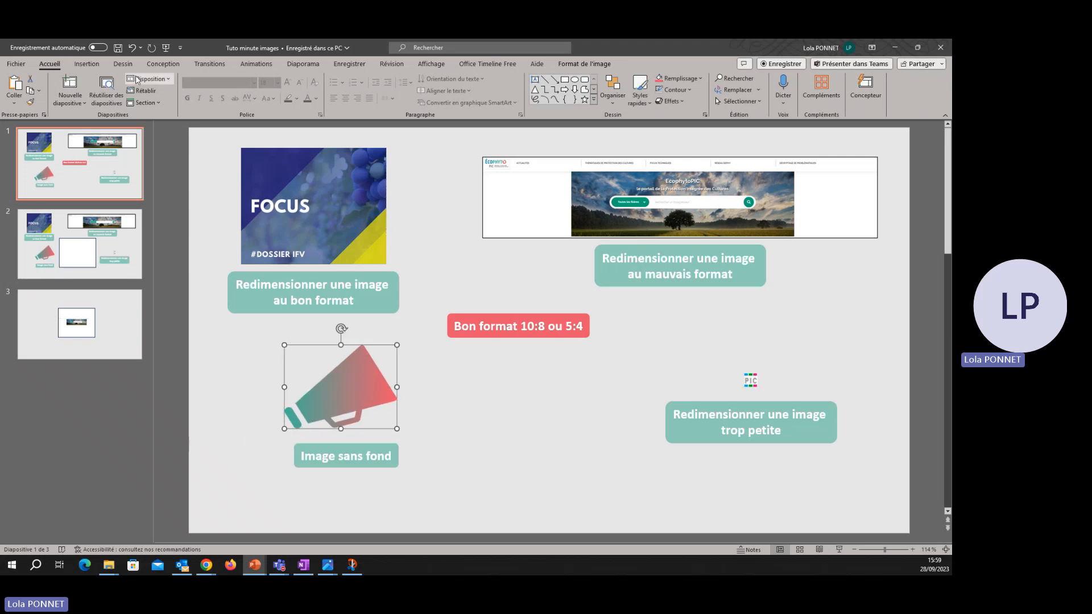
{"action": "mouse_move", "coordinate": [356, 409]}
{"action": "left_mouse_down"}
{"action": "mouse_move", "coordinate": [298, 360]}
{"action": "mouse_move", "coordinate": [359, 404]}
{"action": "left_mouse_up"}
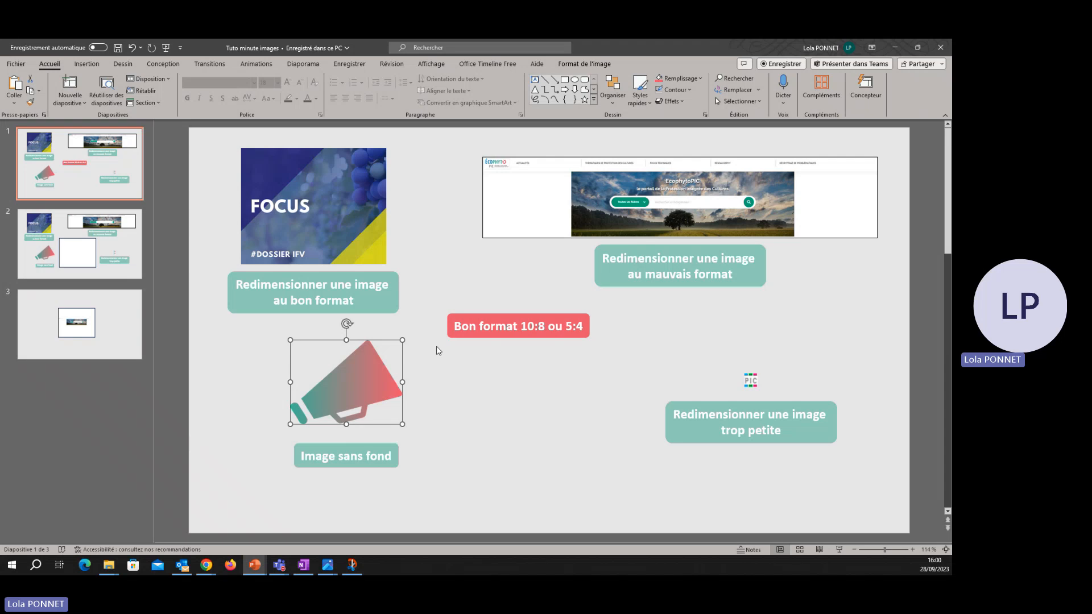
- On slide 2, copy the megaphone image and place the copy over the middle of the white rectangle
{"action": "left_click", "coordinate": [70, 259]}
{"action": "left_click", "coordinate": [464, 361]}
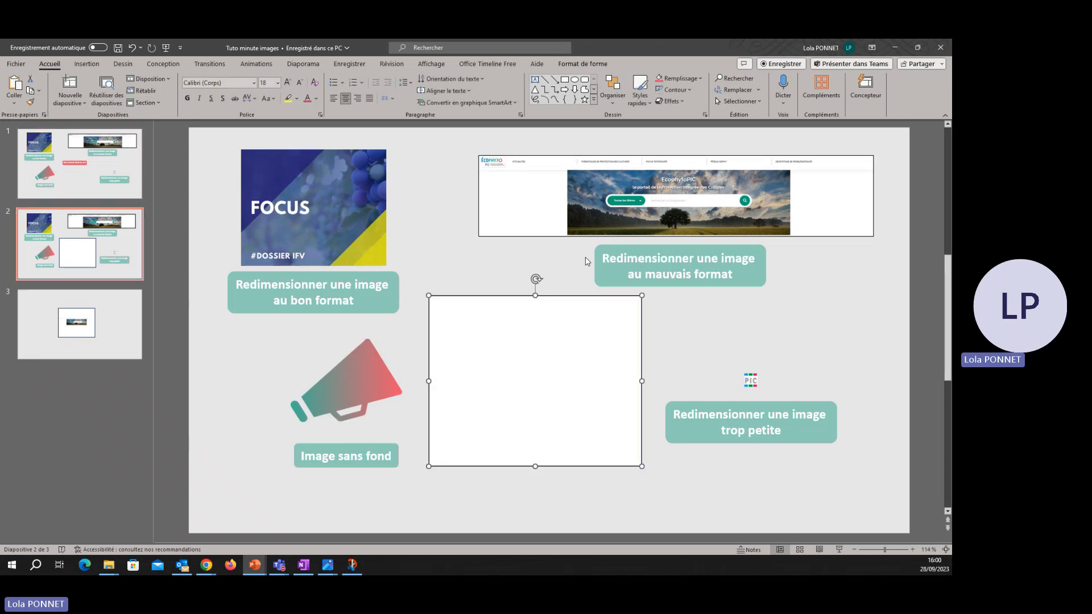
{"action": "left_click", "coordinate": [384, 381]}
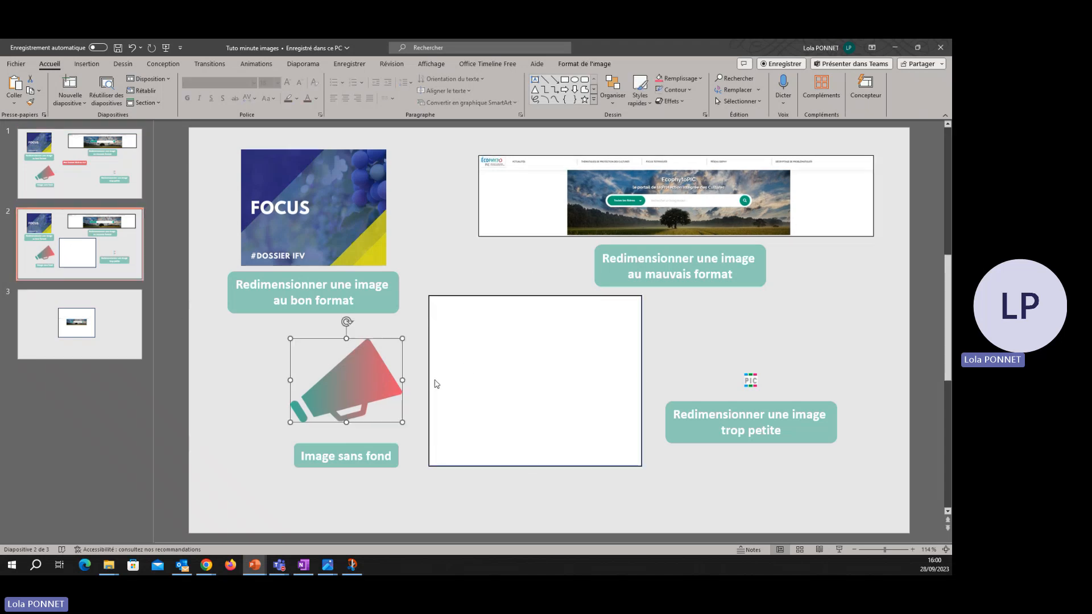
{"action": "left_click", "coordinate": [495, 381]}
{"action": "key", "text": "ctrl+v"}
{"action": "left_click_drag", "start_coordinate": [353, 384], "coordinate": [538, 373]}
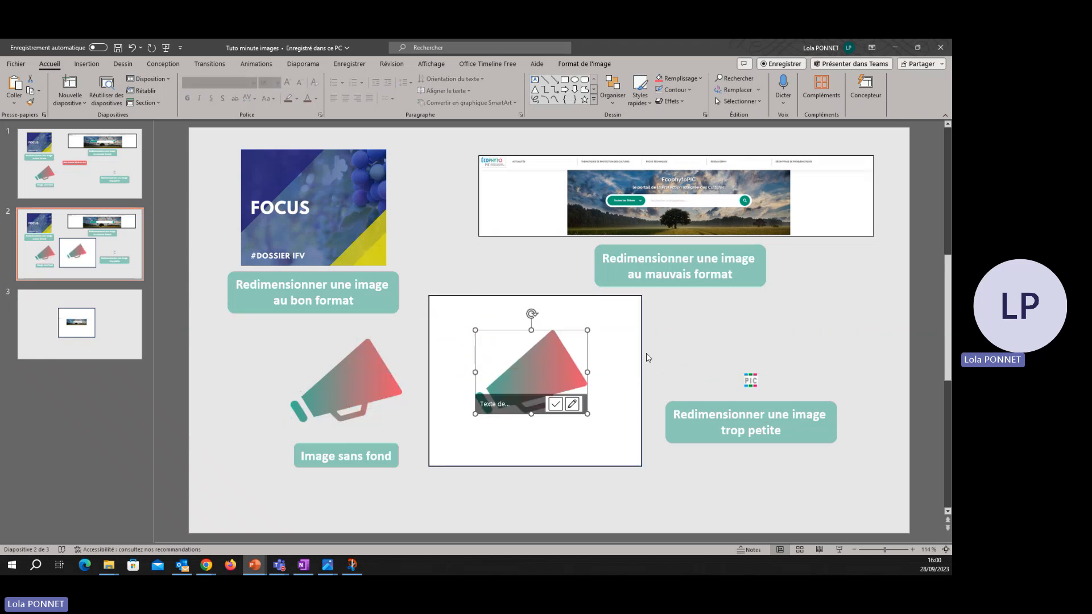
- Group the megaphone copy with the white rectangle behind it on slide 2
{"action": "left_click", "coordinate": [638, 357], "text": "shift"}
{"action": "left_click", "coordinate": [649, 63]}
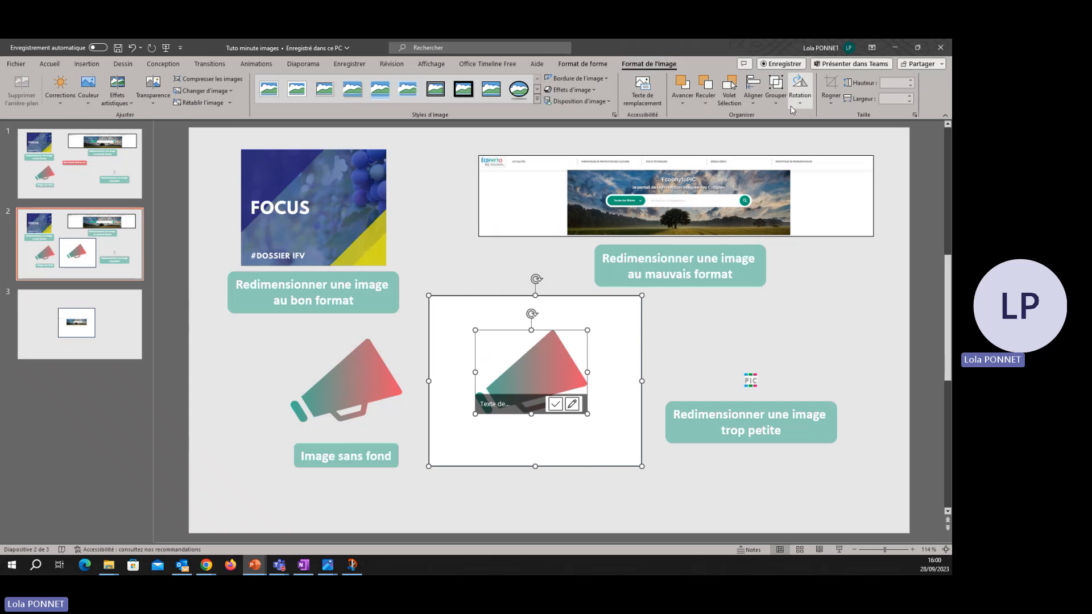
{"action": "left_click", "coordinate": [769, 100]}
{"action": "left_click", "coordinate": [794, 109]}
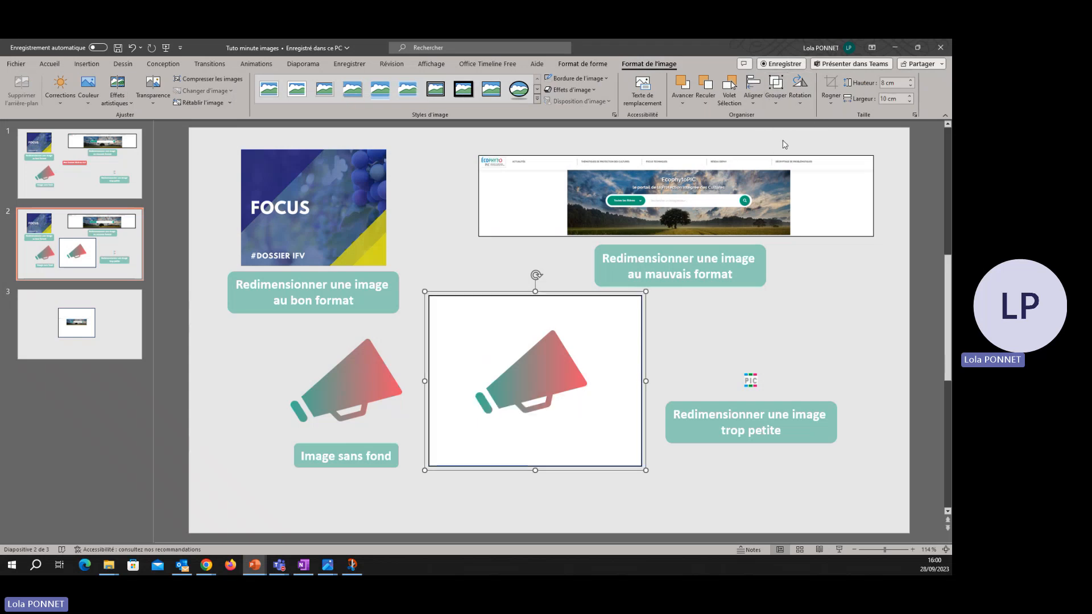
- Save the grouped megaphone and rectangle as a PNG picture named Image7 in the Vidéo Images folder, replacing the existing file
{"action": "right_click", "coordinate": [557, 321]}
{"action": "left_click", "coordinate": [614, 472]}
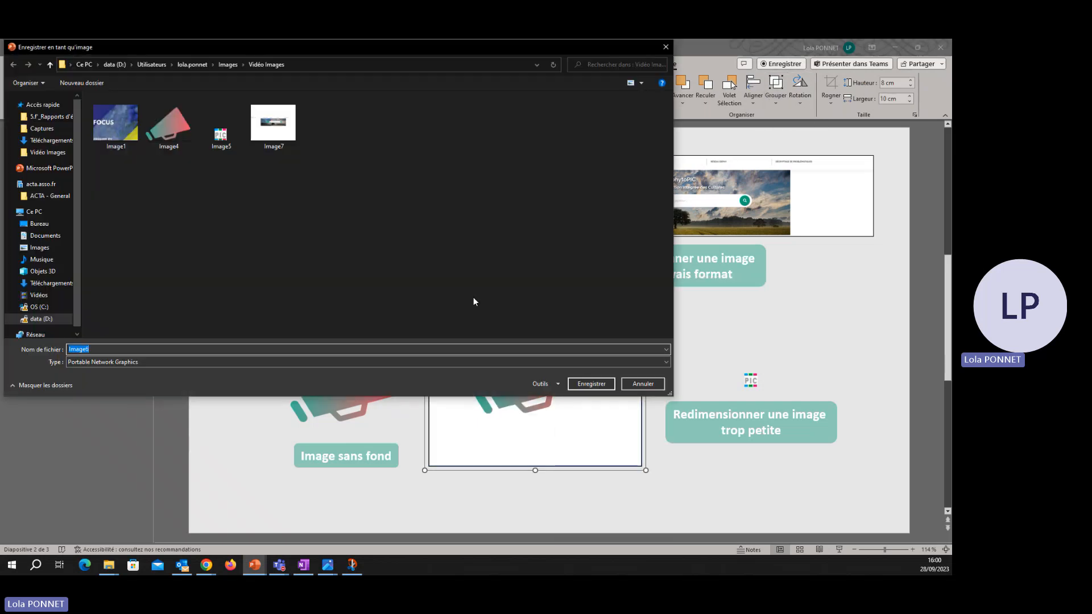
{"action": "left_click", "coordinate": [126, 348]}
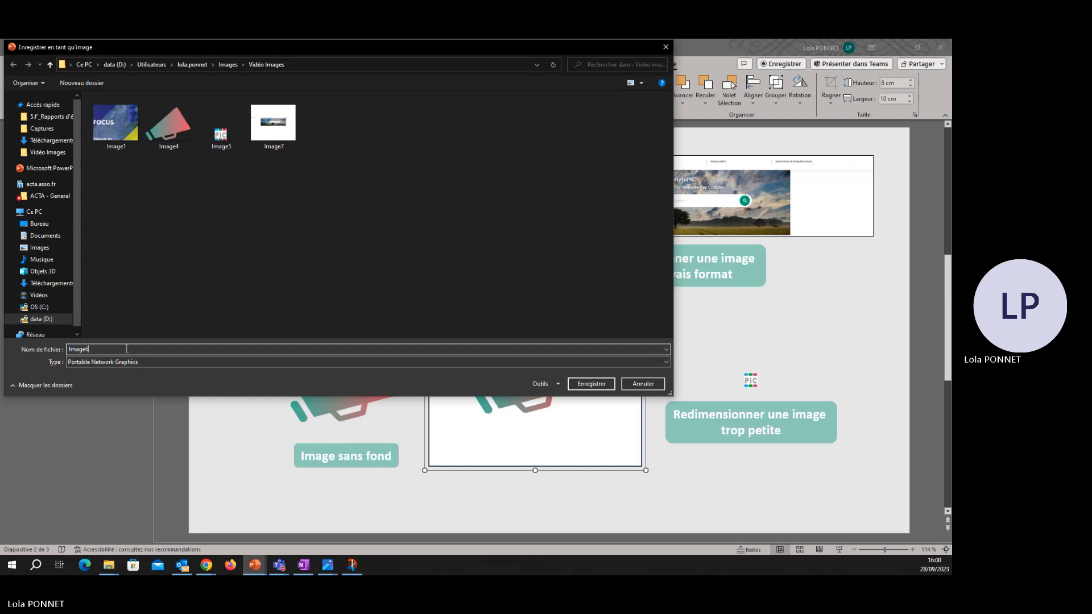
{"action": "key", "text": "BackSpace"}
{"action": "type", "text": "7"}
{"action": "key", "text": "Return"}
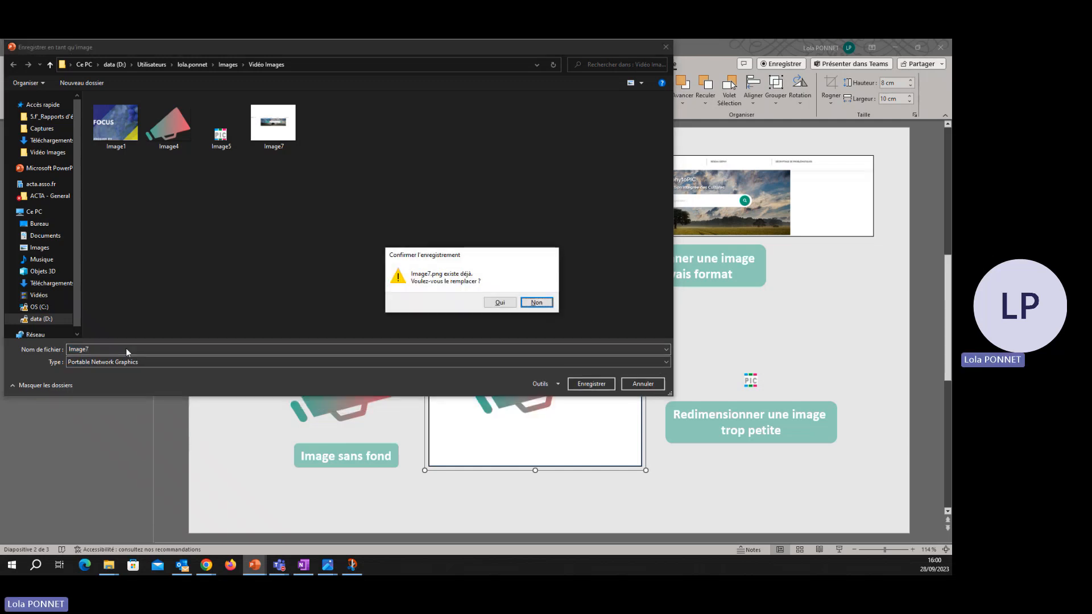
{"action": "left_click", "coordinate": [492, 305]}
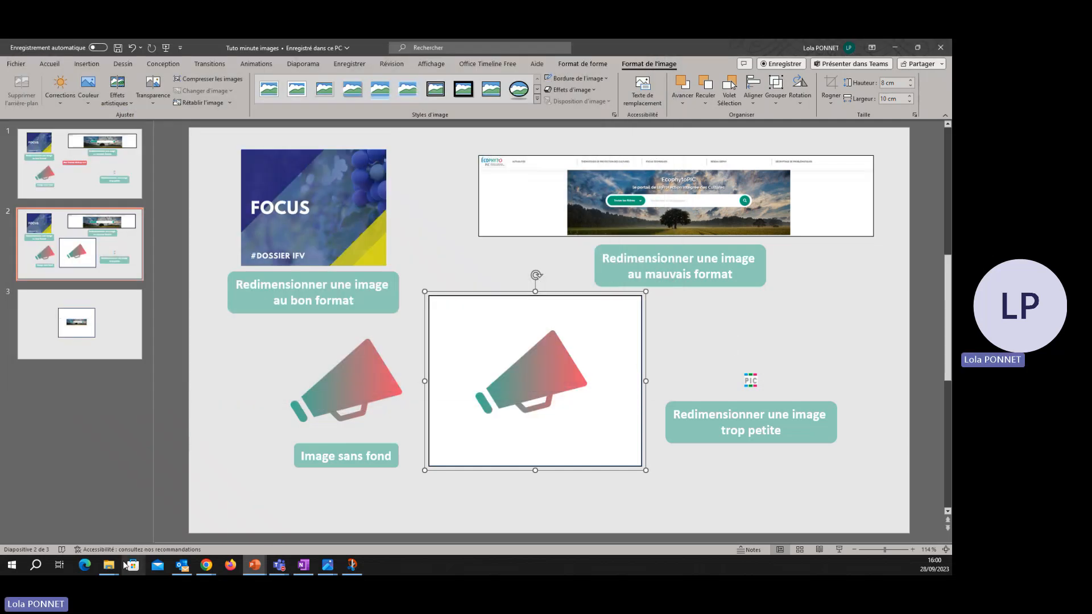
- Switch to the Vidéo Images folder in File Explorer and open Image7 in a maximized Photos window
{"action": "mouse_move", "coordinate": [126, 565]}
{"action": "left_click", "coordinate": [170, 517]}
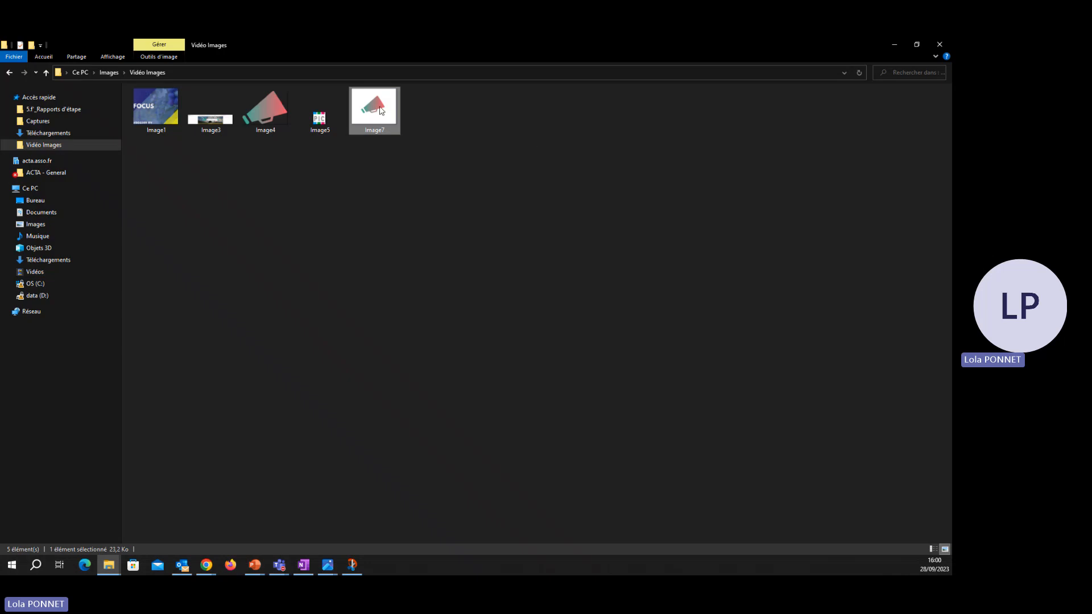
{"action": "double_click", "coordinate": [380, 112]}
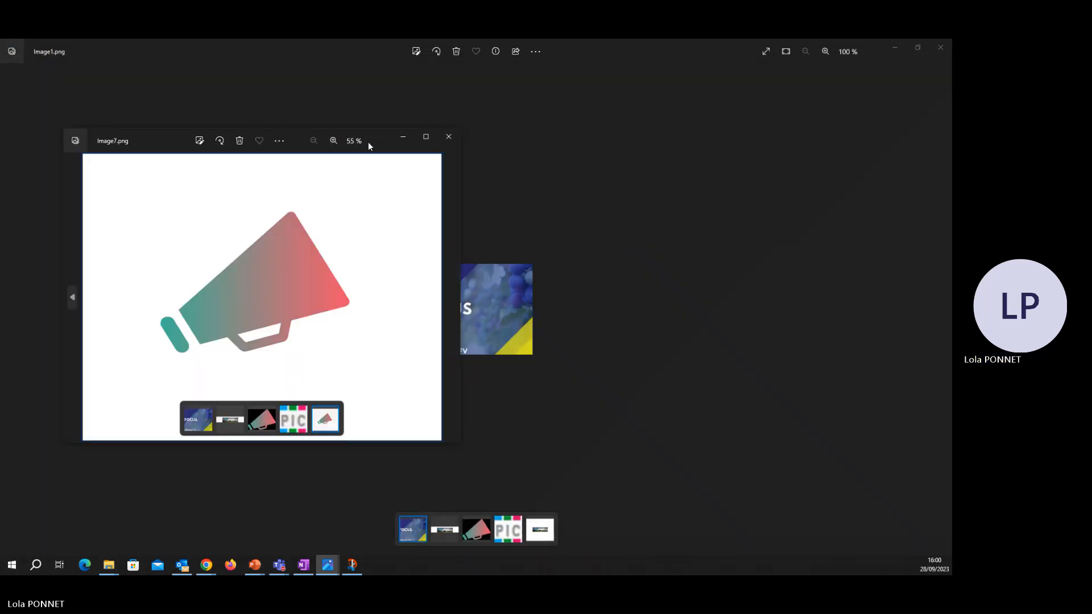
{"action": "left_click", "coordinate": [427, 136]}
- Crop Image7.png at a 5:4 ratio to 740 x 592 around the megaphone and save over the original file
{"action": "left_click", "coordinate": [417, 52]}
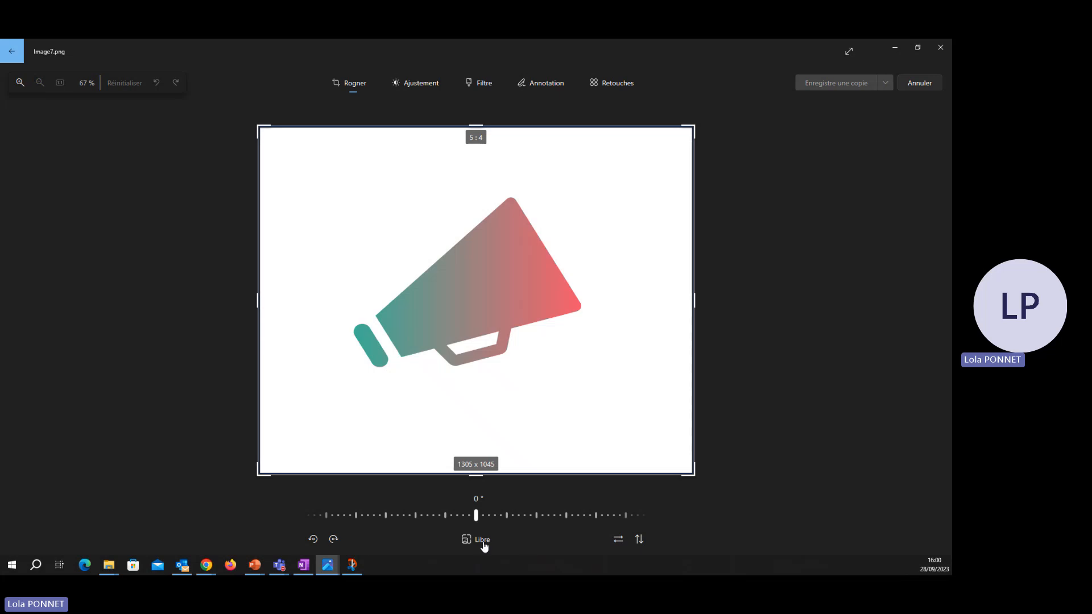
{"action": "left_click", "coordinate": [484, 546]}
{"action": "left_click", "coordinate": [482, 514]}
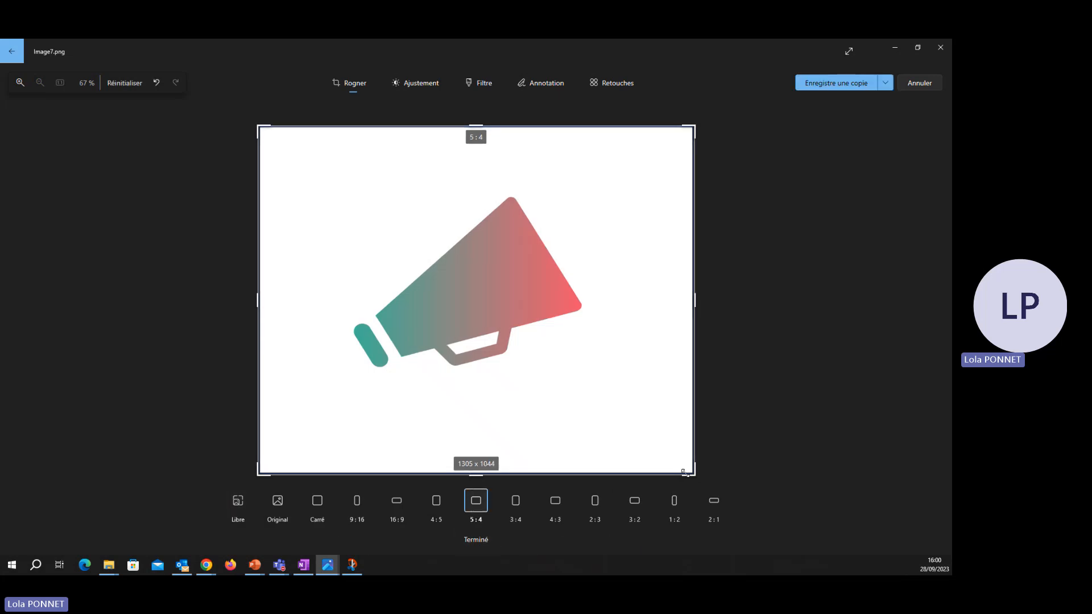
{"action": "left_click_drag", "start_coordinate": [684, 472], "coordinate": [589, 391]}
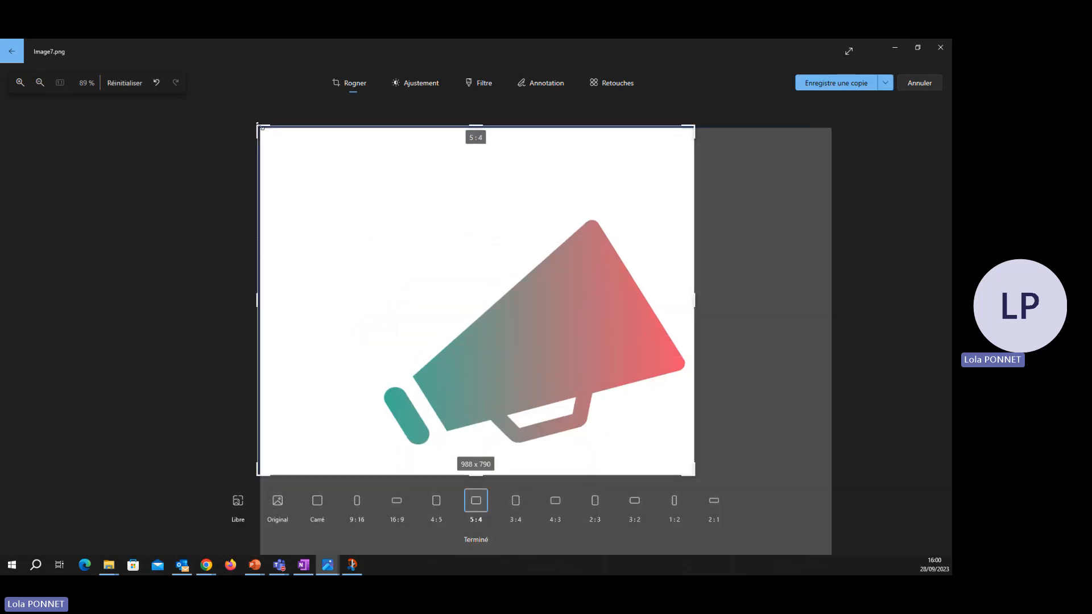
{"action": "left_click_drag", "start_coordinate": [259, 126], "coordinate": [378, 206]}
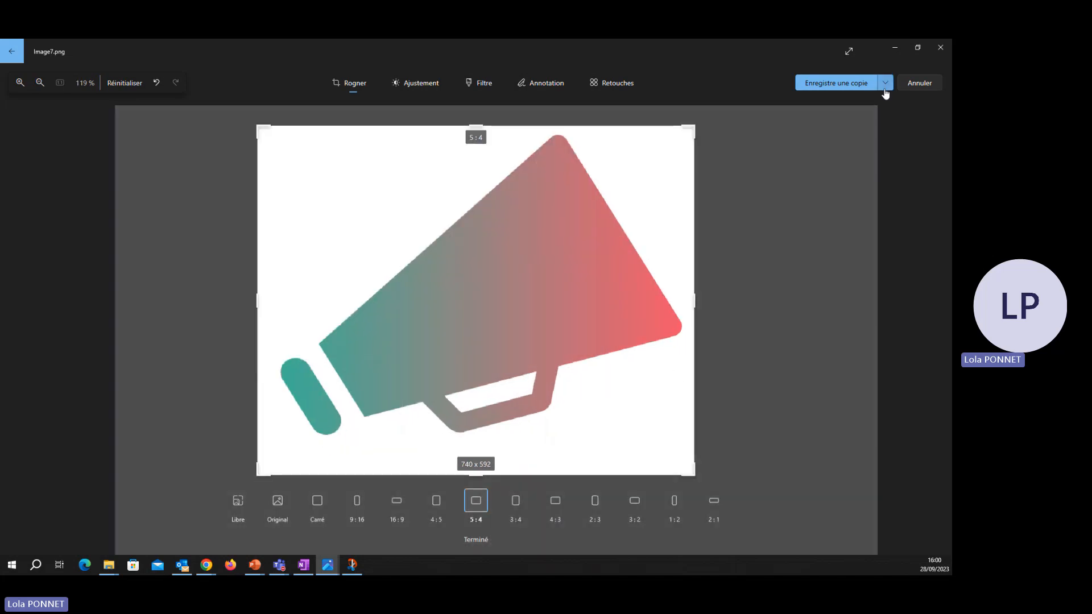
{"action": "left_click", "coordinate": [885, 83]}
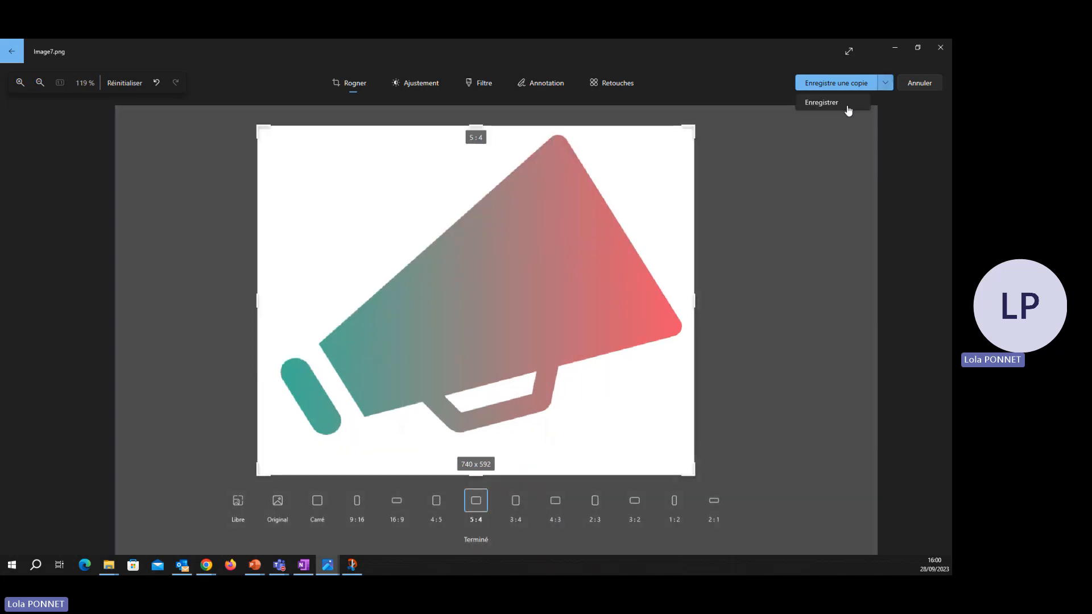
{"action": "left_click", "coordinate": [838, 105]}
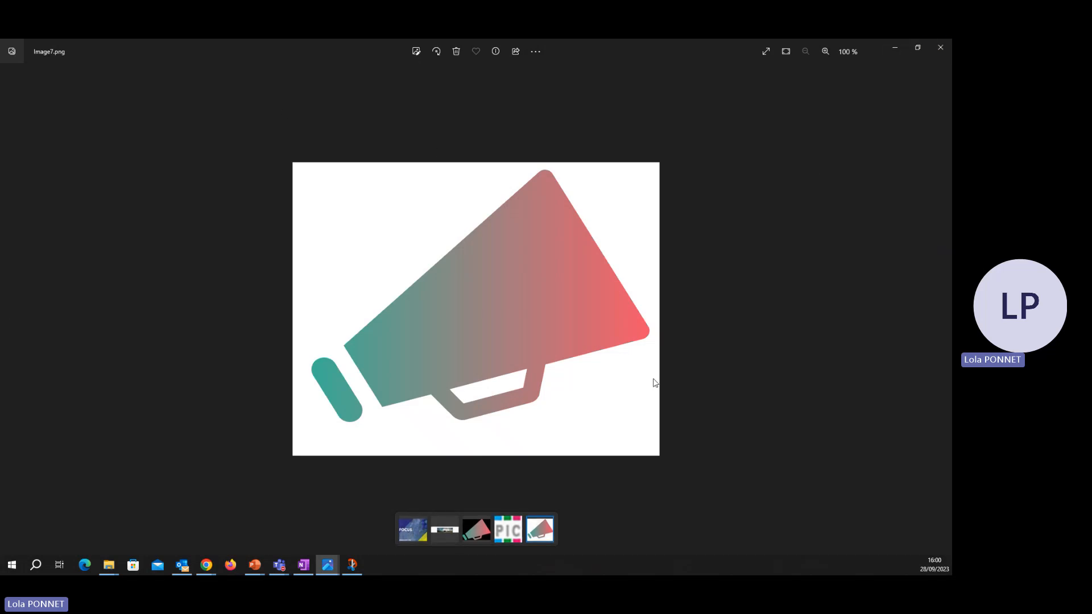
- Close the Photos windows and minimize the image folder to return to the PowerPoint presentation
{"action": "key", "text": "Right"}
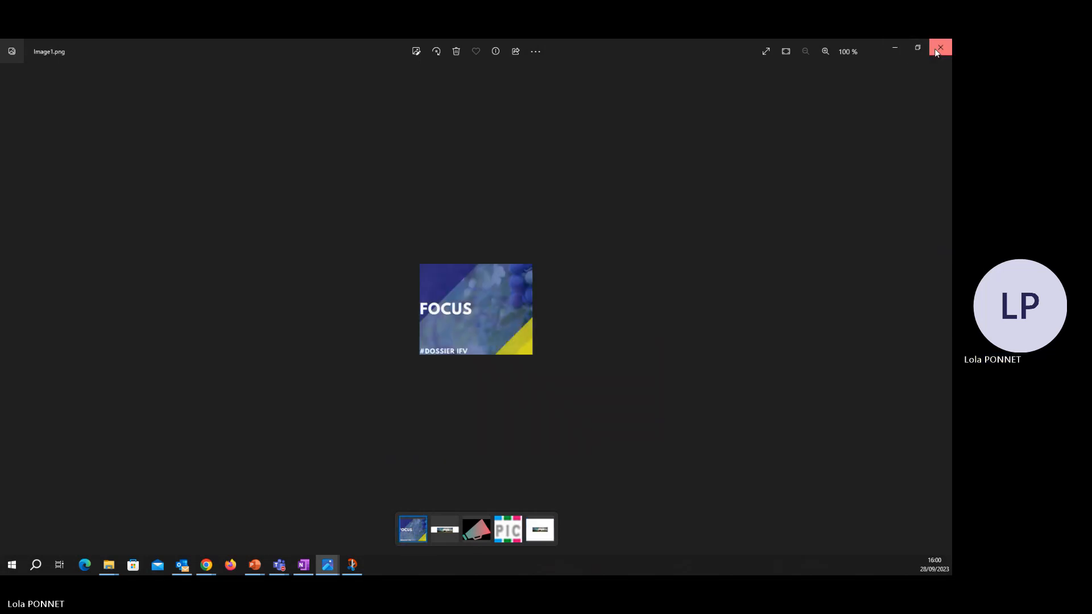
{"action": "left_click", "coordinate": [935, 49]}
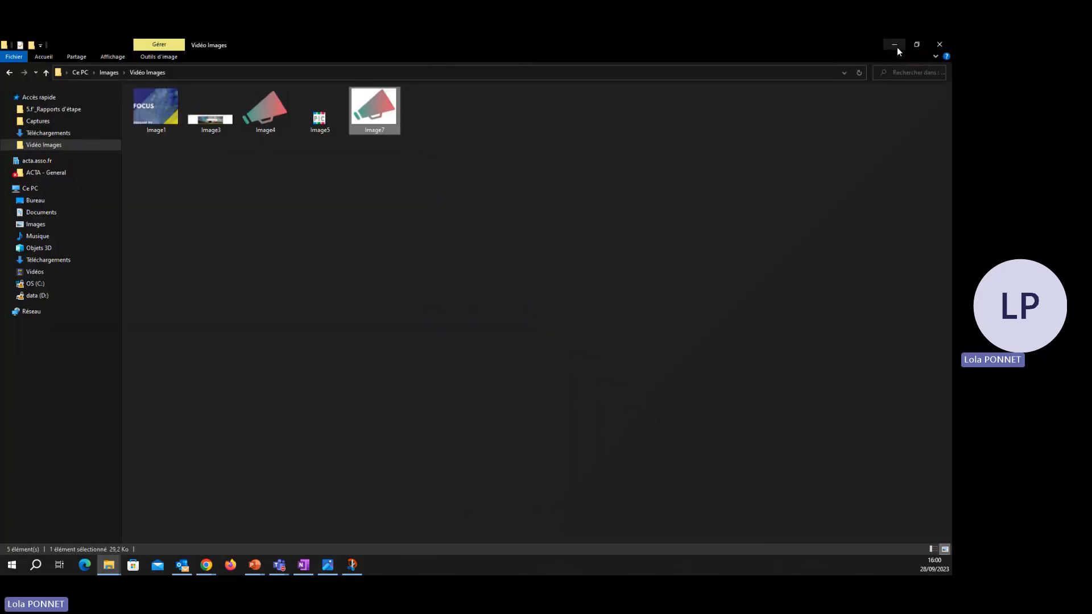
{"action": "left_click", "coordinate": [895, 46]}
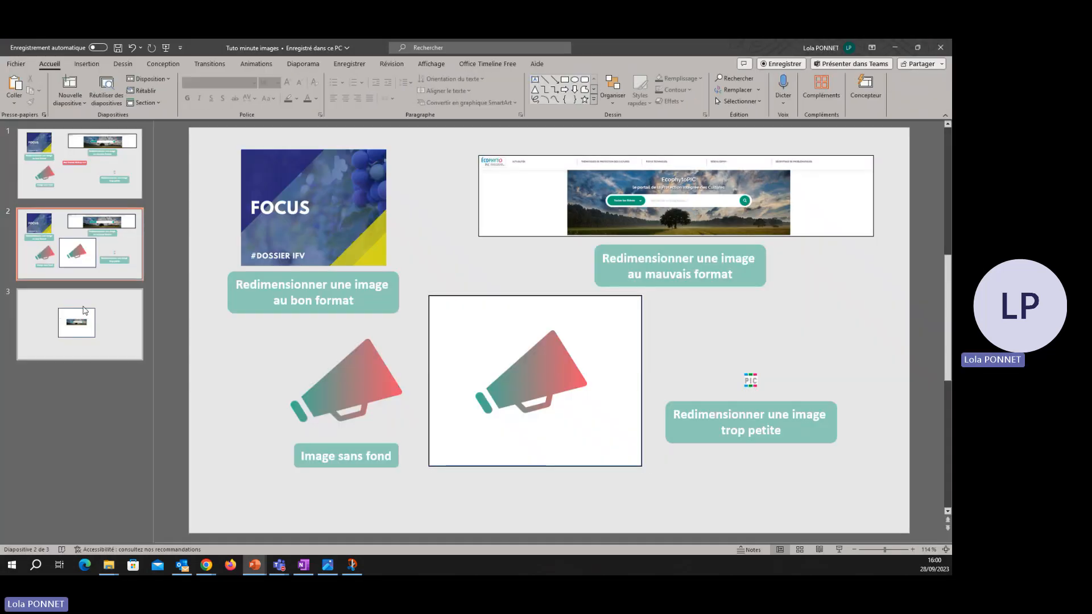
{"action": "left_click", "coordinate": [750, 382]}
{"action": "left_click", "coordinate": [860, 374]}
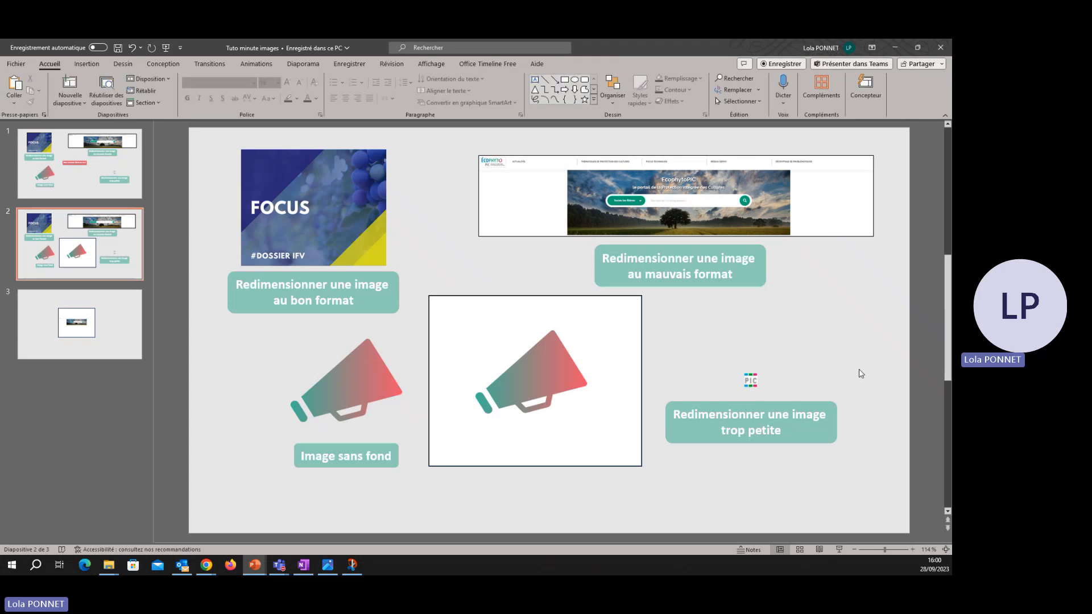
{"action": "left_click", "coordinate": [750, 383]}
{"action": "left_click", "coordinate": [799, 377]}
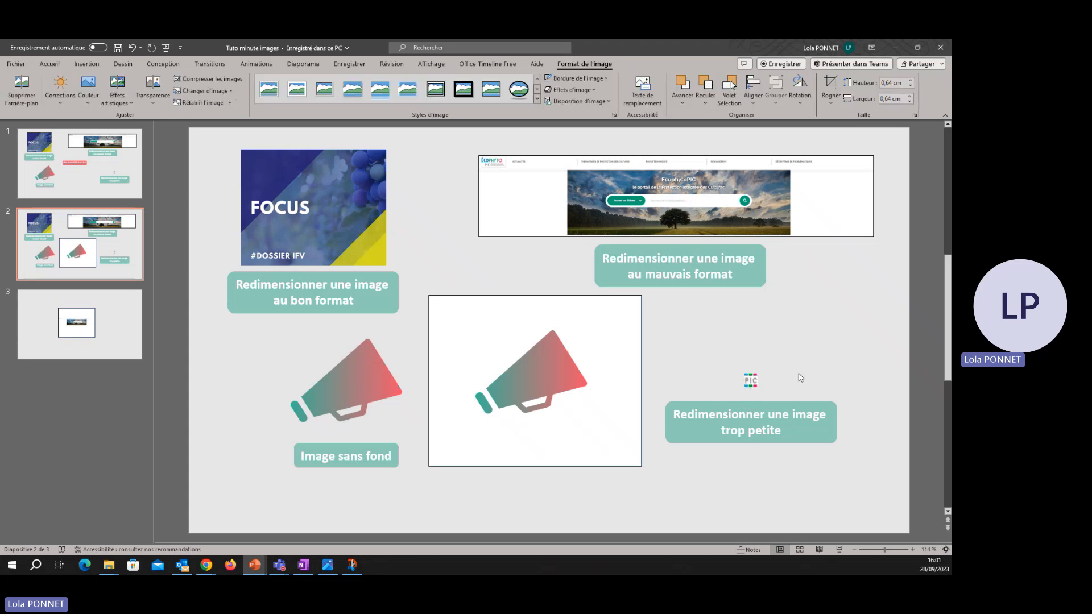
- Ungroup the banner and white rectangle on slide 3 and delete the banner, keeping the empty rectangle
{"action": "left_click", "coordinate": [68, 327]}
{"action": "left_click", "coordinate": [556, 317]}
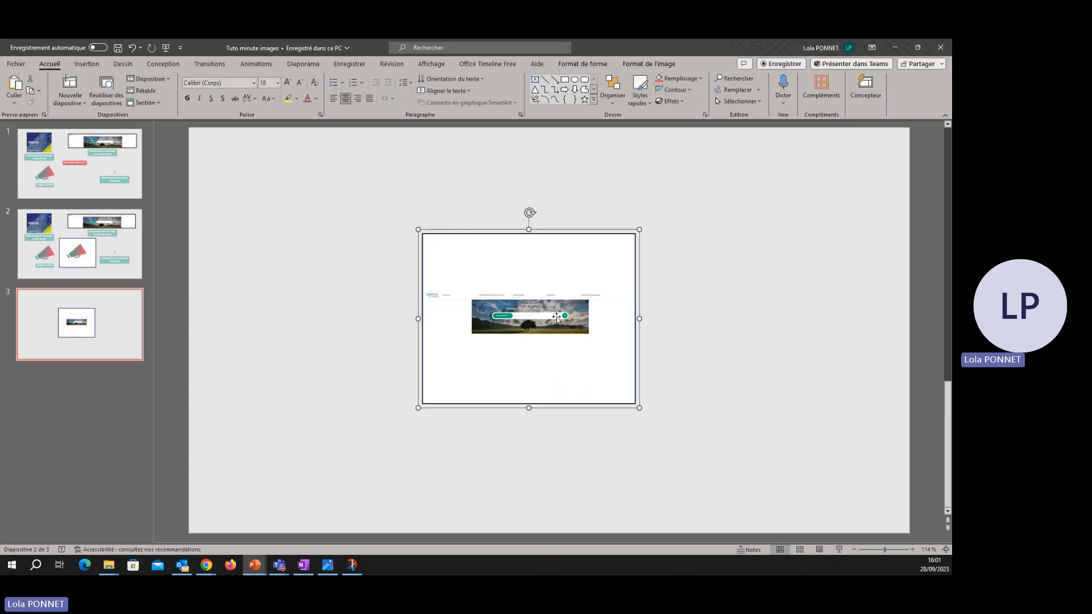
{"action": "left_click", "coordinate": [576, 307]}
{"action": "left_click", "coordinate": [584, 64]}
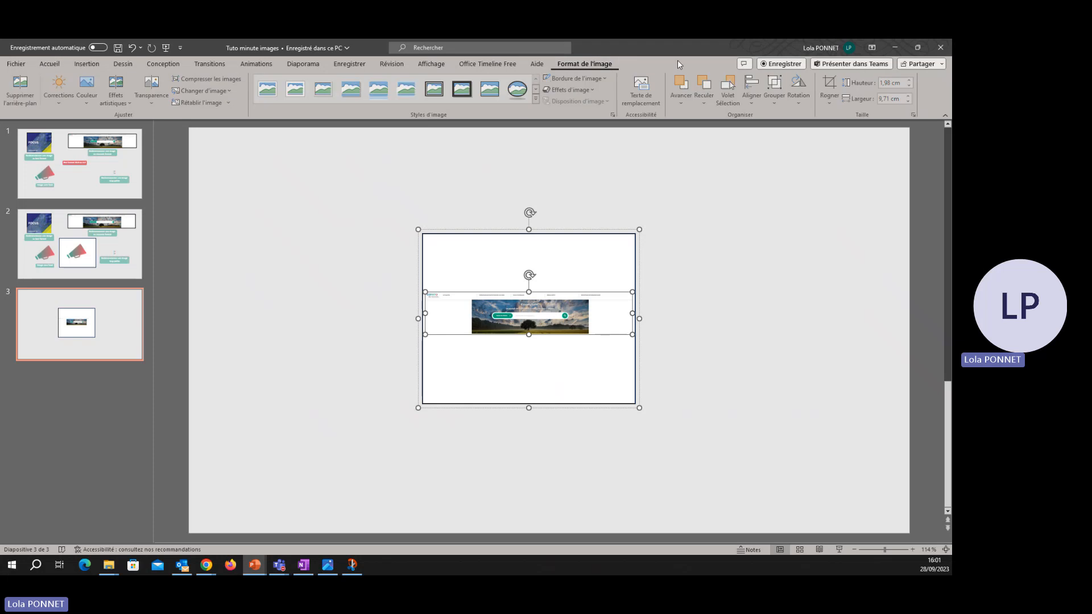
{"action": "left_click", "coordinate": [777, 97]}
{"action": "left_click", "coordinate": [792, 146]}
{"action": "left_click", "coordinate": [689, 229]}
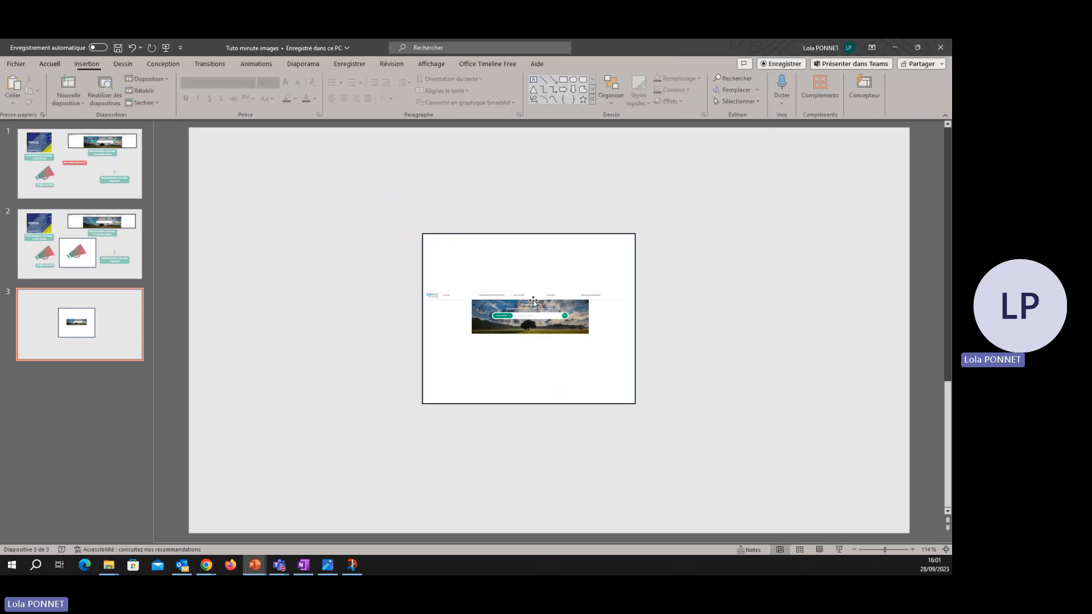
{"action": "left_click", "coordinate": [557, 300]}
{"action": "key", "text": "Delete"}
- Copy the small PIC logo from slide 2 and paste it onto slide 3
{"action": "key", "text": "Page_Up"}
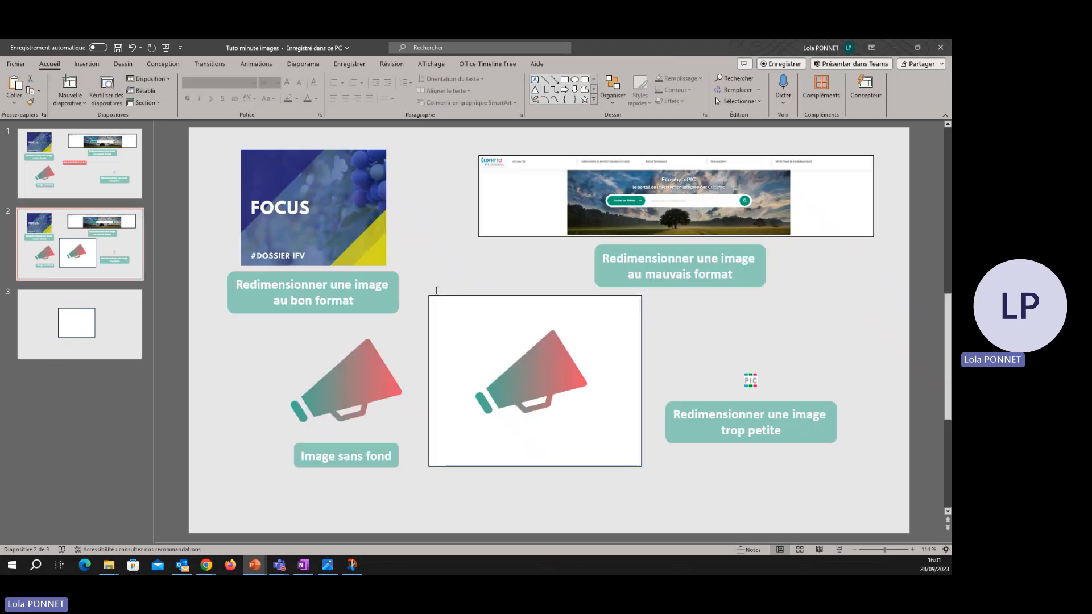
{"action": "left_click", "coordinate": [757, 384]}
{"action": "left_click", "coordinate": [100, 348]}
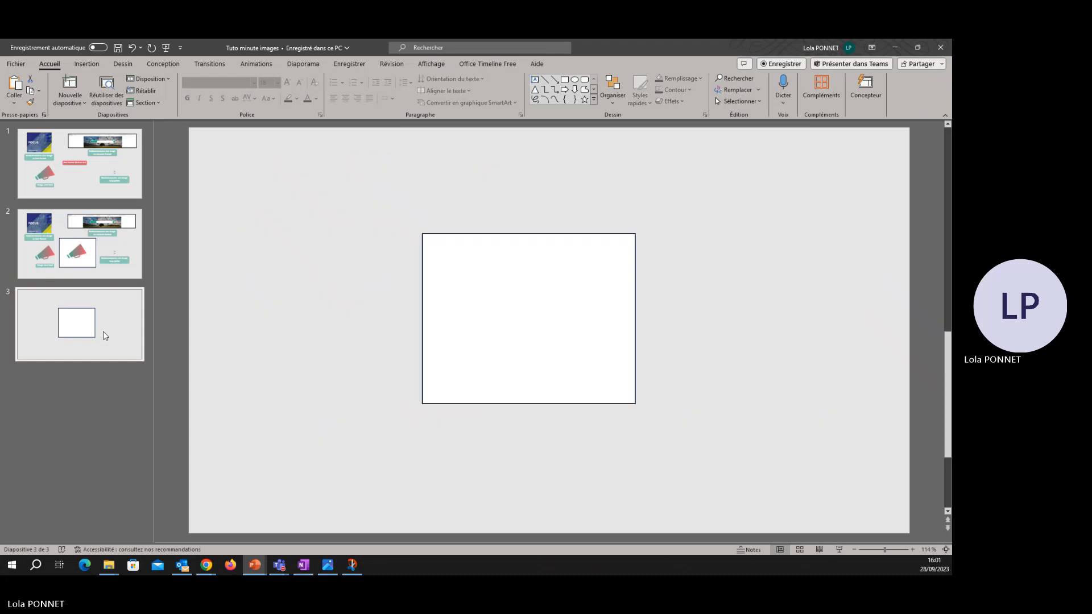
{"action": "key", "text": "ctrl+v"}
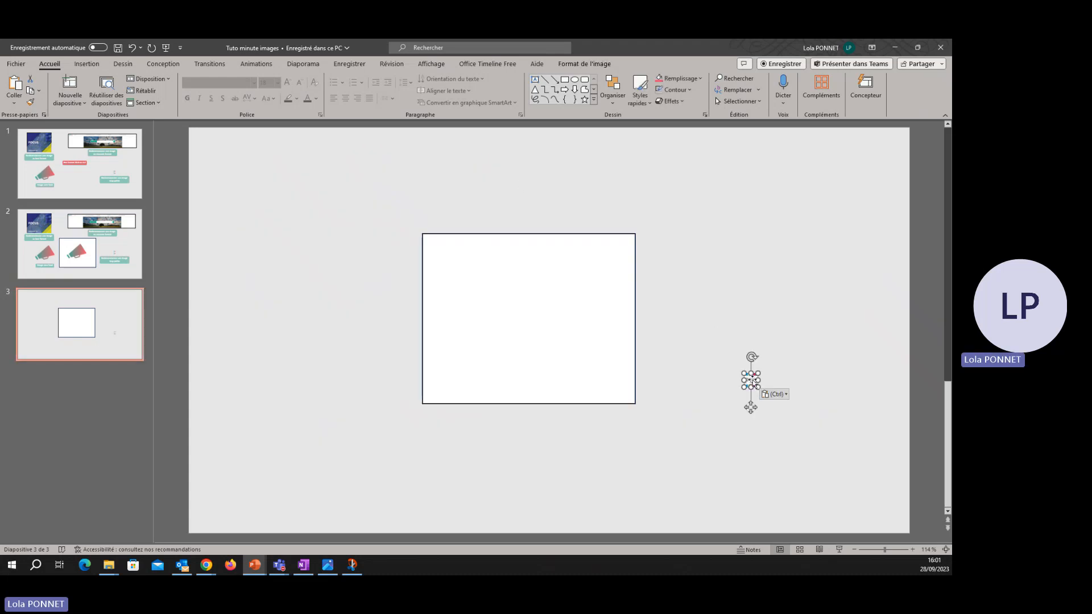
- Move the PIC logo onto the white rectangle and enlarge it to the rectangle's full width, aligned with its sides and lower edge
{"action": "left_click_drag", "start_coordinate": [752, 381], "coordinate": [637, 290]}
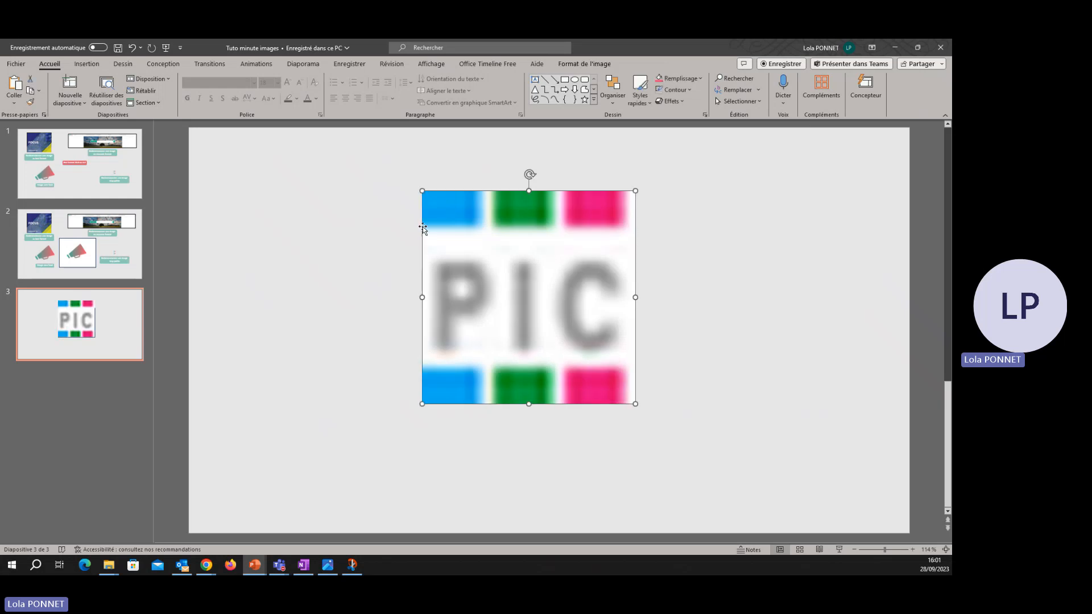
{"action": "left_click_drag", "start_coordinate": [489, 227], "coordinate": [545, 227]}
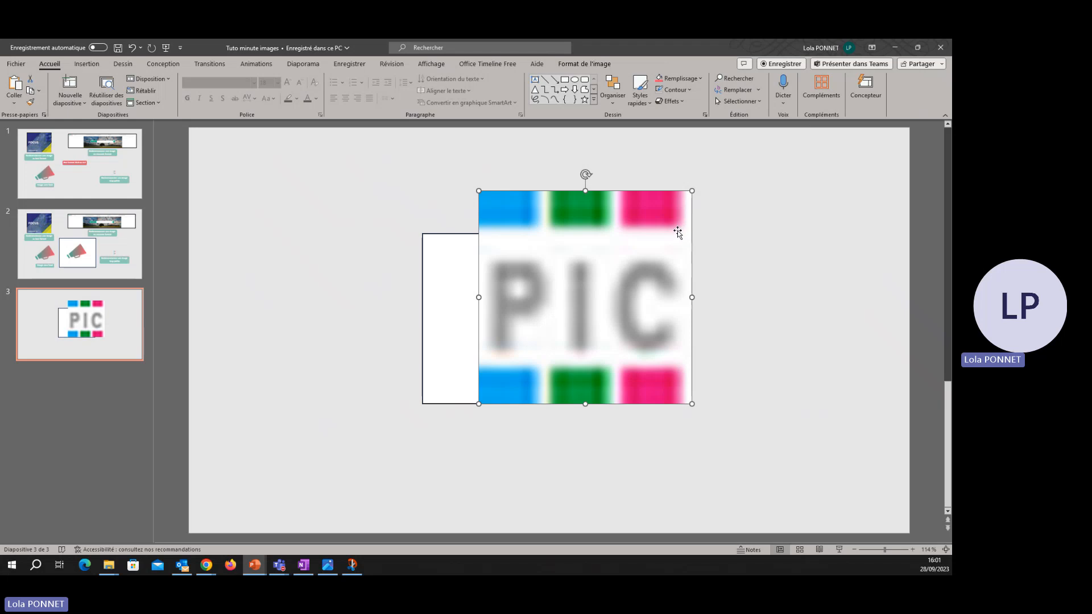
{"action": "left_click_drag", "start_coordinate": [564, 290], "coordinate": [508, 289]}
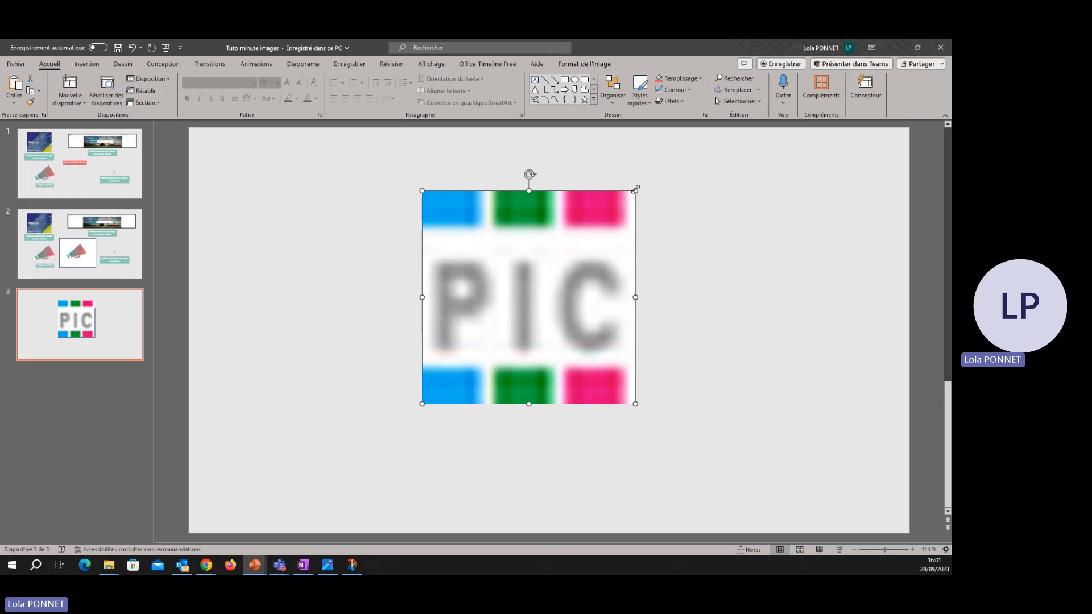
- Shrink the PIC logo to a small size in the centre of the white rectangle and group both objects
{"action": "left_click_drag", "start_coordinate": [635, 189], "coordinate": [530, 325]}
{"action": "left_click", "coordinate": [751, 295]}
{"action": "left_click", "coordinate": [592, 274]}
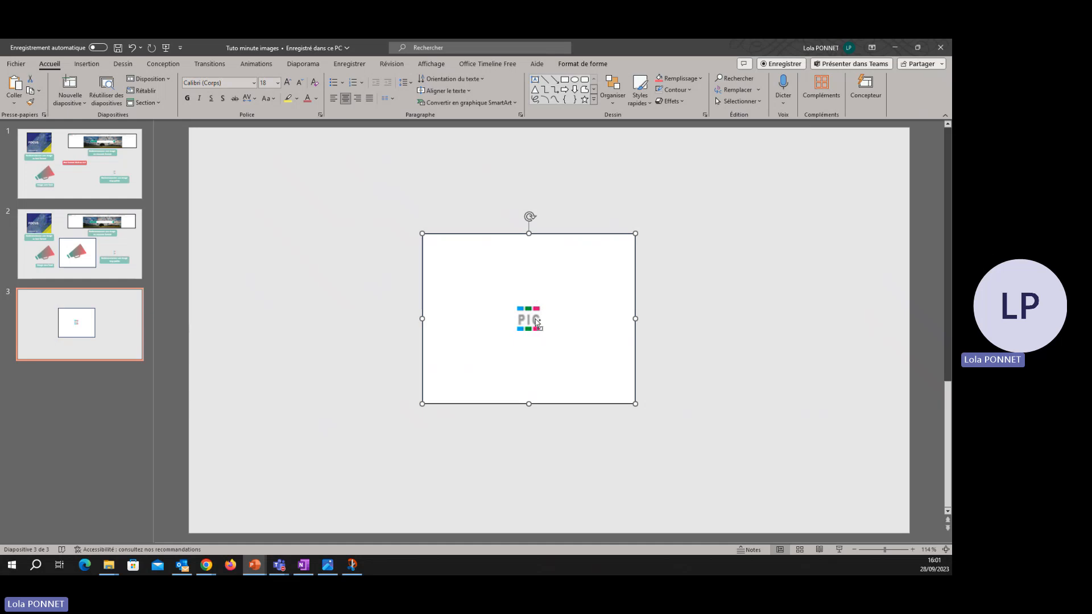
{"action": "left_click", "coordinate": [541, 310], "text": "shift"}
{"action": "left_click", "coordinate": [649, 64]}
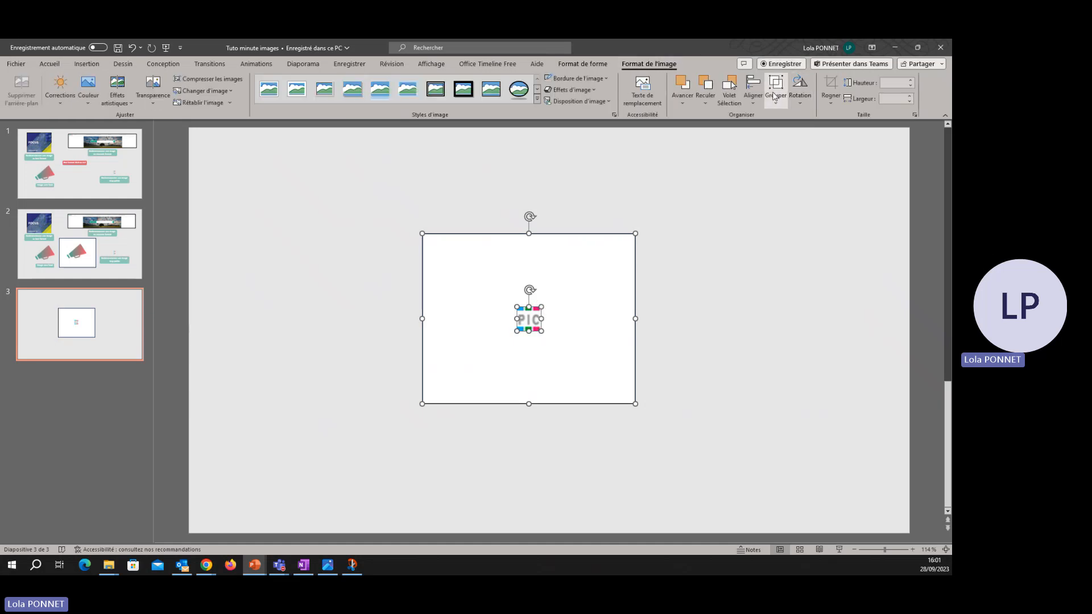
{"action": "left_click", "coordinate": [776, 91]}
{"action": "left_click", "coordinate": [803, 121]}
- Save the grouped logo and rectangle as the PNG picture Image8 in the Vidéo Images folder
{"action": "right_click", "coordinate": [604, 260]}
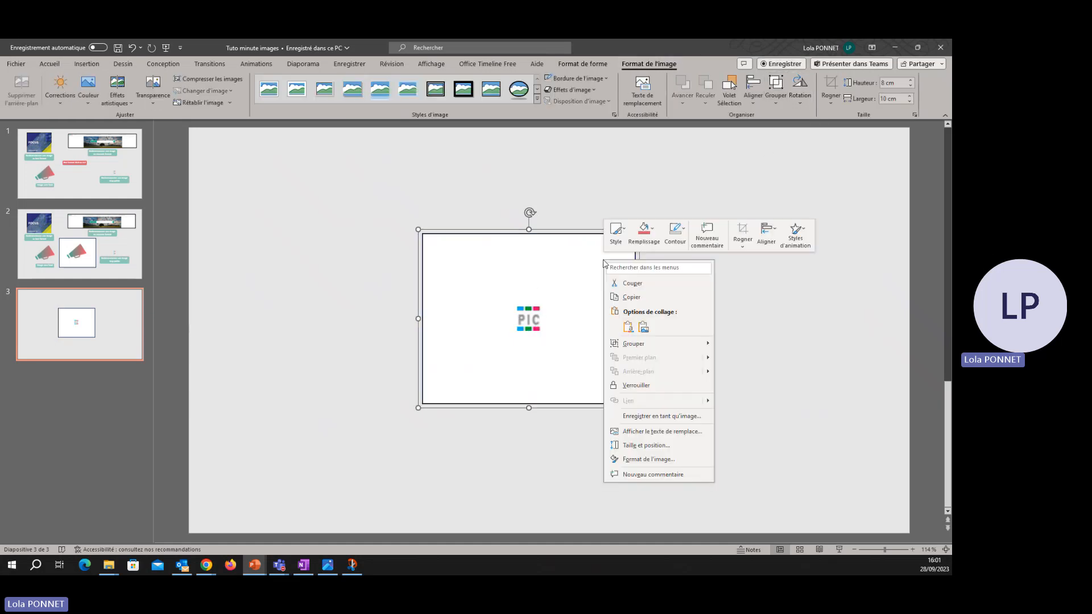
{"action": "left_click", "coordinate": [667, 419]}
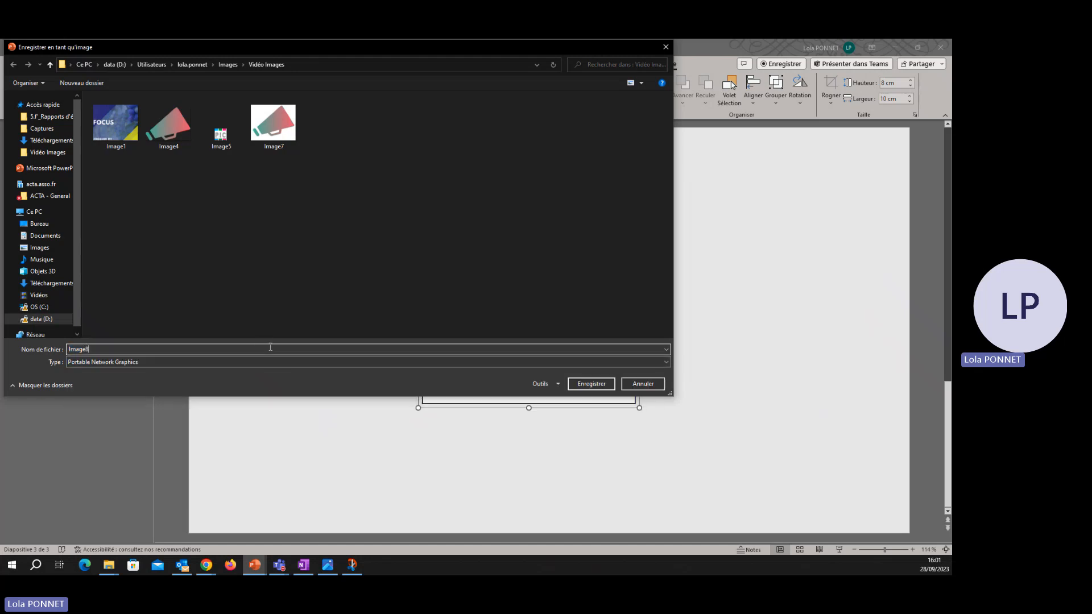
{"action": "key", "text": "Return"}
- Switch to the Vidéo Images folder and open Image8 in Photos for cropping
{"action": "mouse_move", "coordinate": [112, 570]}
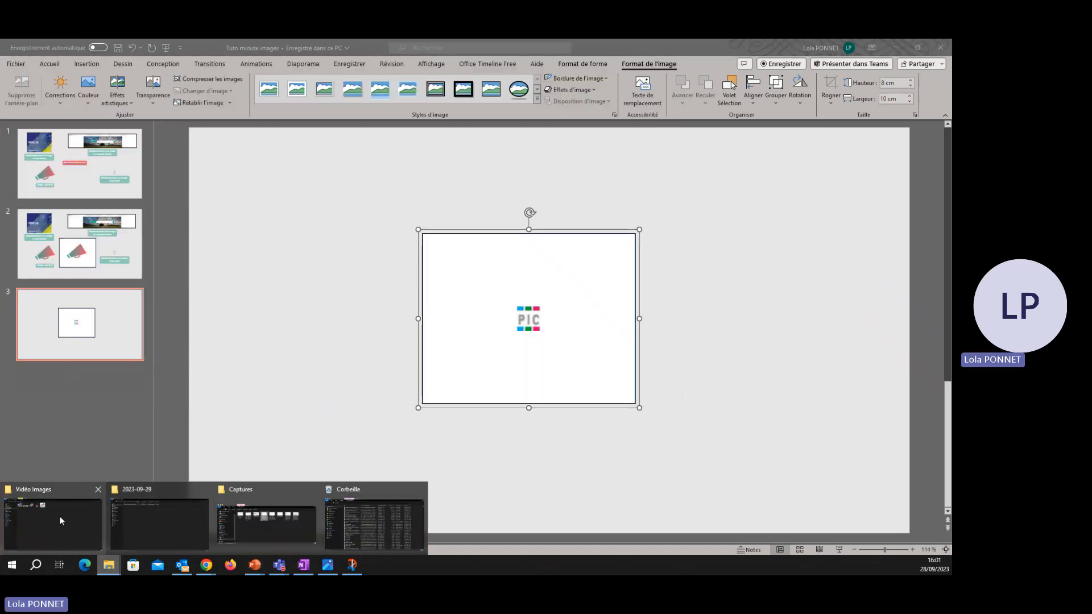
{"action": "left_click", "coordinate": [59, 516]}
{"action": "left_click", "coordinate": [430, 107]}
{"action": "double_click", "coordinate": [429, 108]}
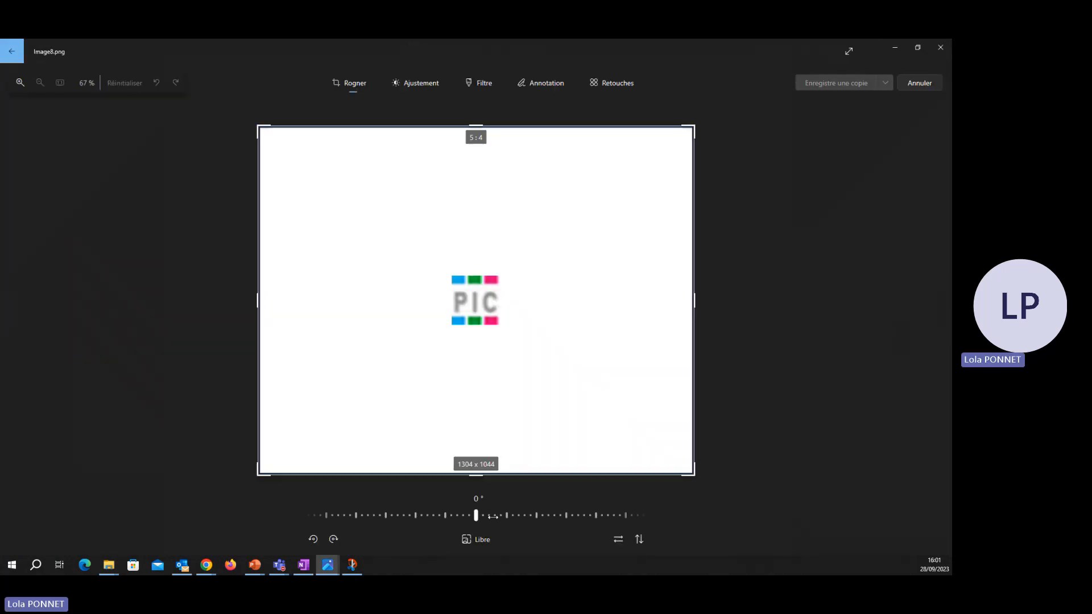
- Crop Image8 at a 5:4 ratio to about 858 x 686, trimming off the dark outline, and save it over the original file
{"action": "left_click", "coordinate": [467, 543]}
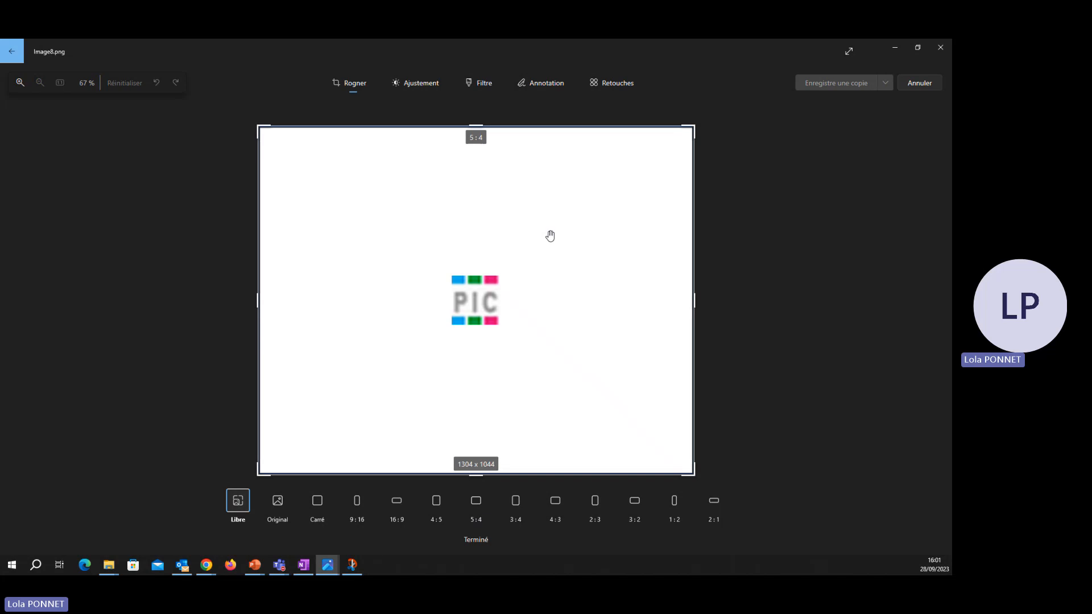
{"action": "left_click", "coordinate": [479, 512]}
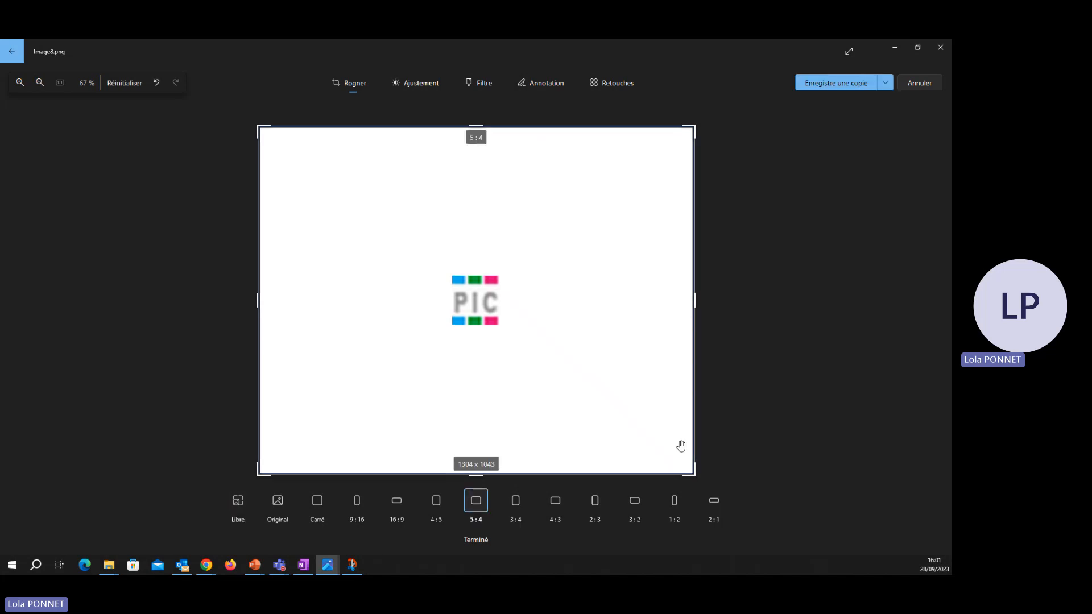
{"action": "left_click_drag", "start_coordinate": [692, 469], "coordinate": [623, 412]}
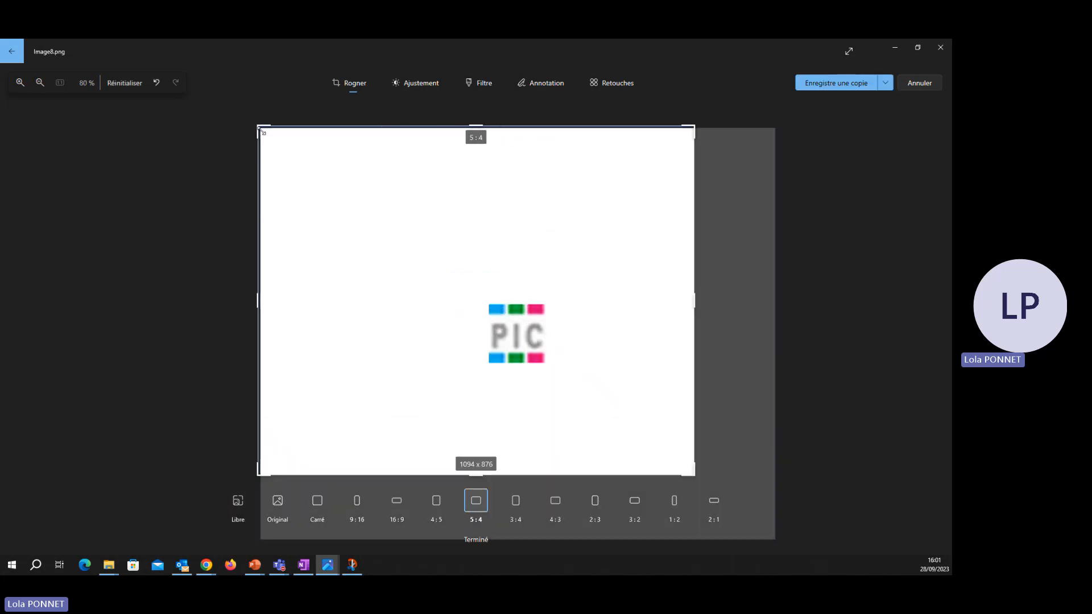
{"action": "left_click_drag", "start_coordinate": [262, 129], "coordinate": [344, 195]}
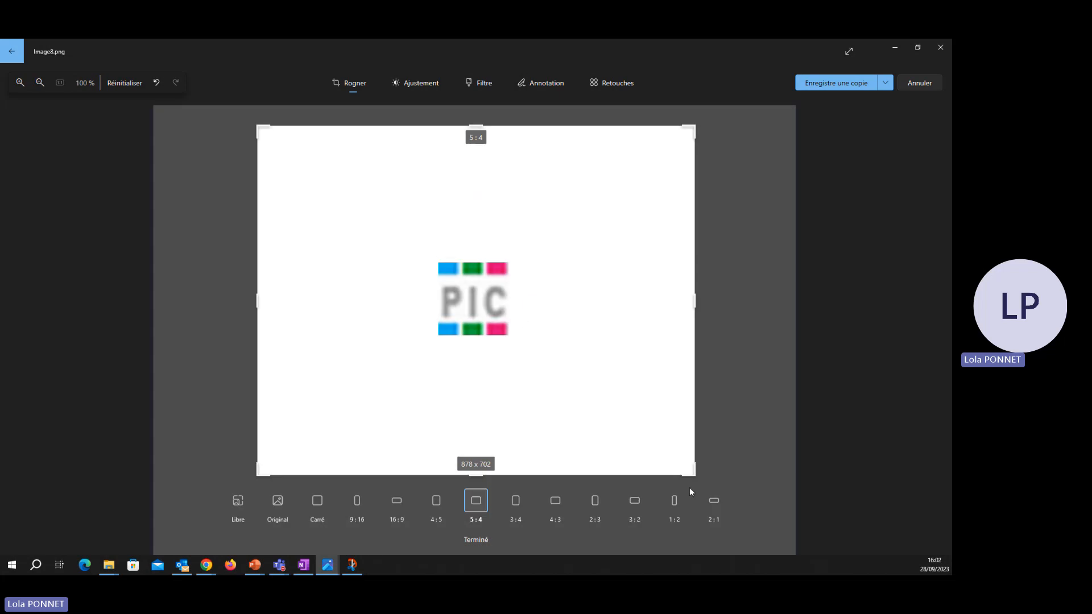
{"action": "left_click_drag", "start_coordinate": [692, 471], "coordinate": [701, 441]}
{"action": "left_click", "coordinate": [885, 82]}
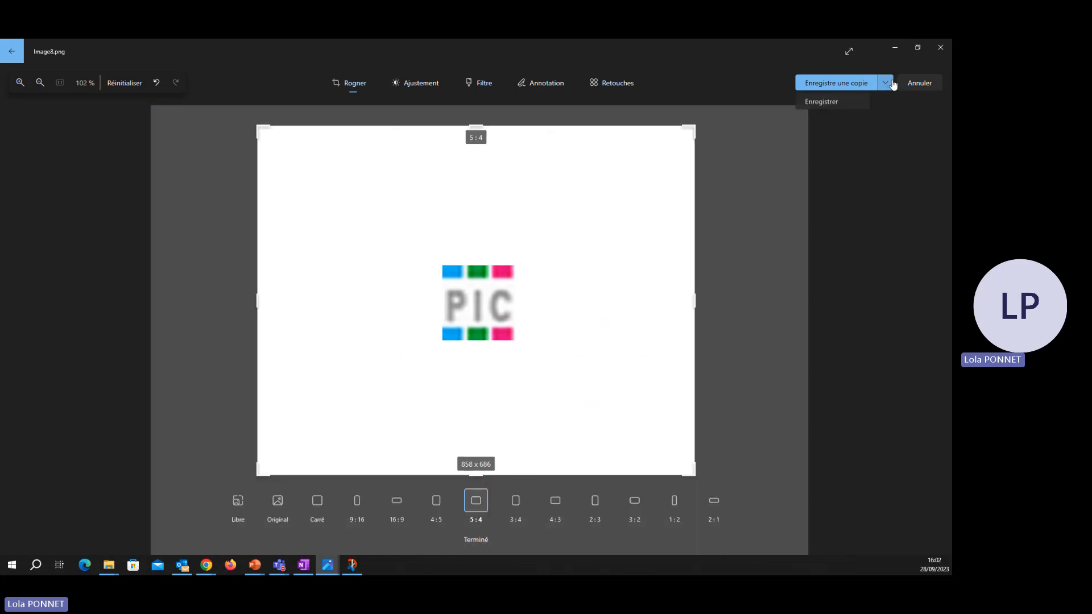
{"action": "left_click", "coordinate": [819, 103]}
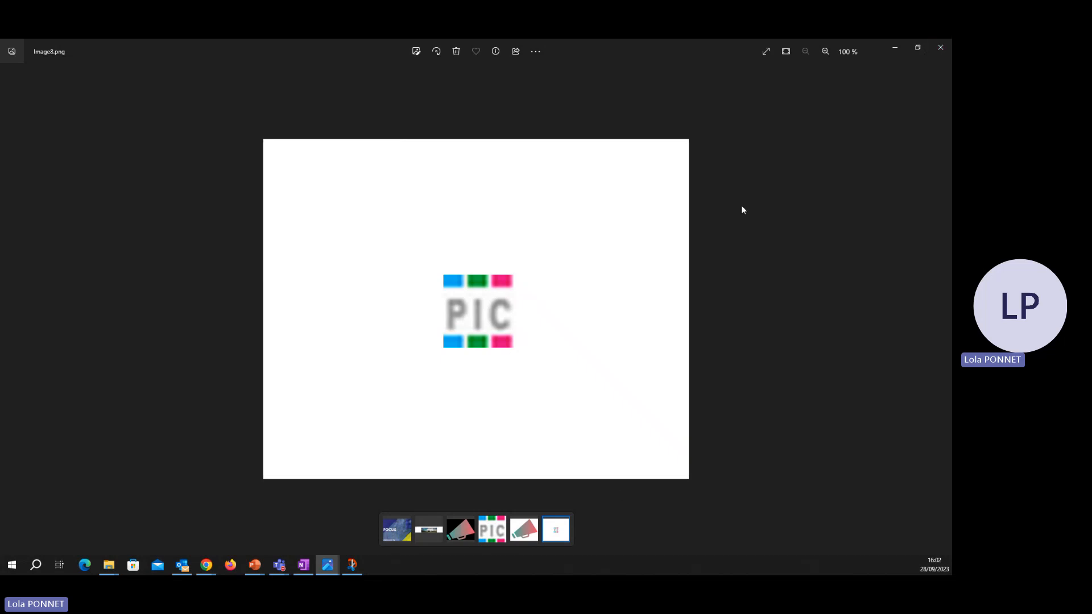
- Minimize Photos and the image folder to return to the PowerPoint presentation and display slide 1
{"action": "left_click", "coordinate": [895, 50]}
{"action": "left_click", "coordinate": [896, 47]}
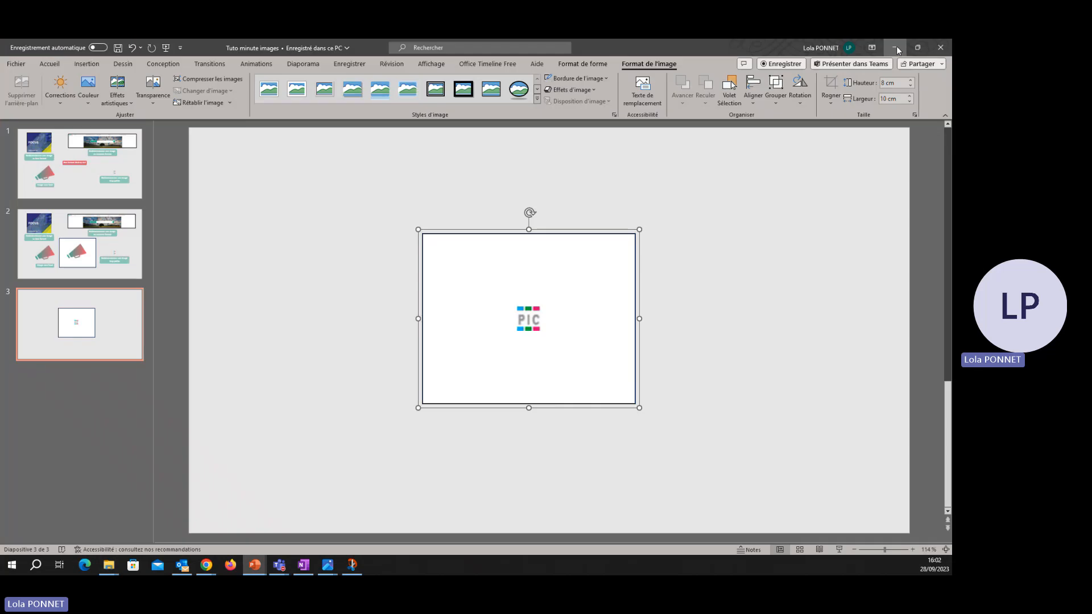
{"action": "left_click", "coordinate": [748, 309]}
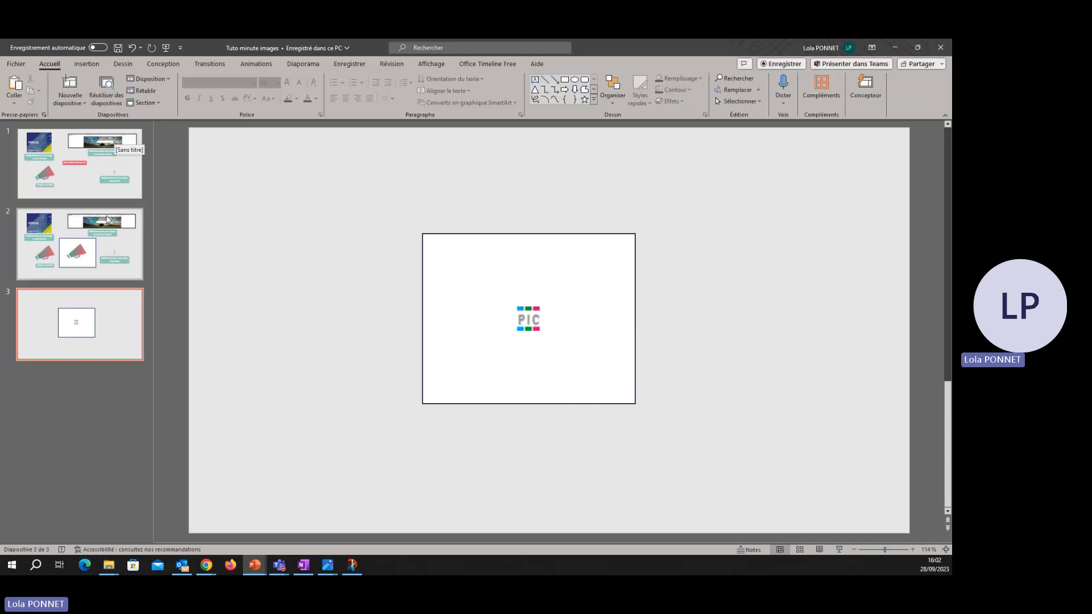
{"action": "left_click", "coordinate": [97, 173]}
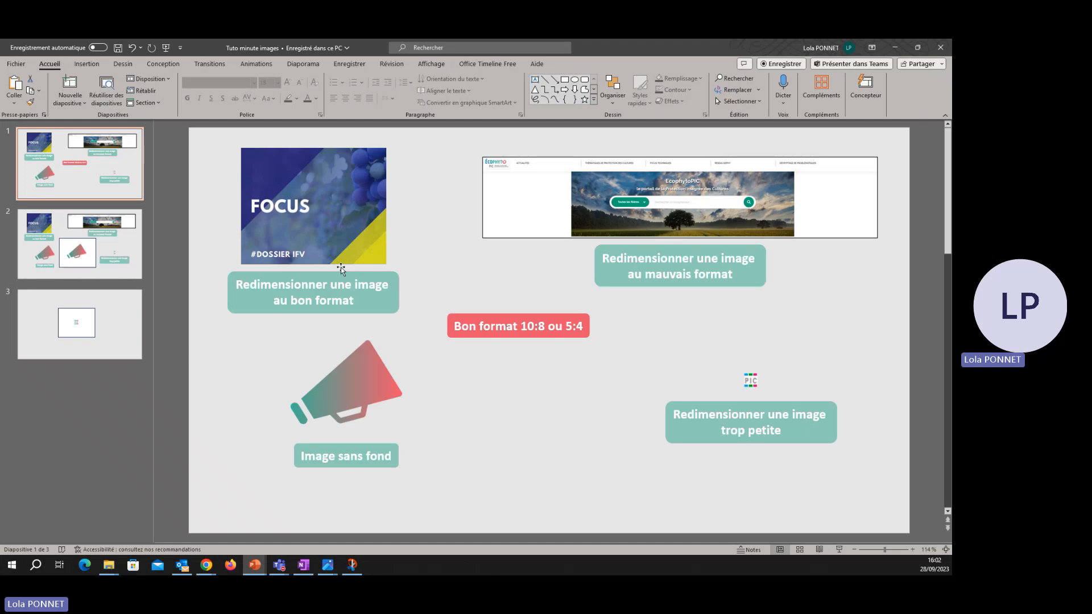